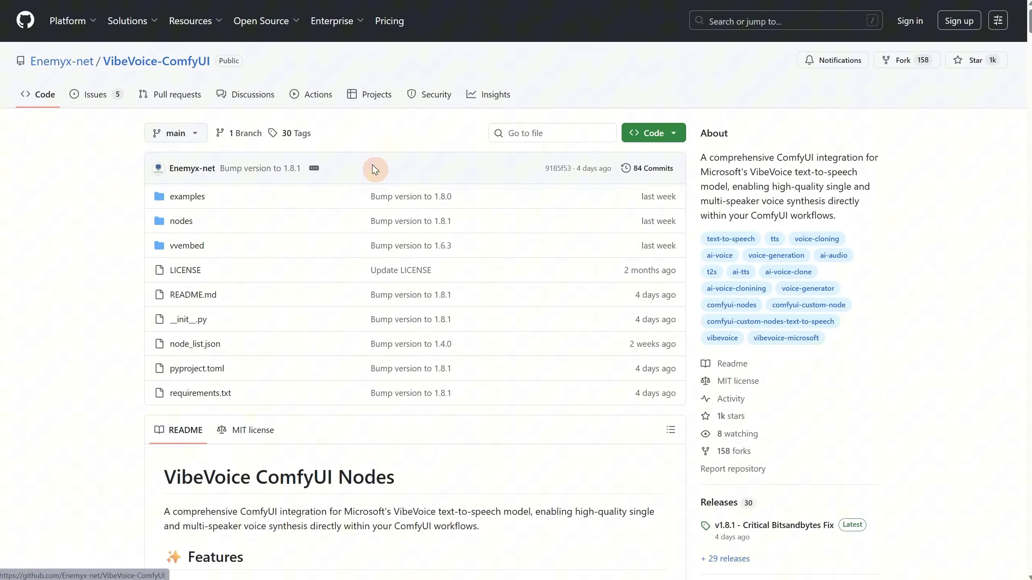
Open the VibeVoice 1.5B - 6GB VRAM.json workflow from the logo menu
{"action": "scroll", "coordinate": [403, 196], "scroll_direction": "down", "scroll_amount": 6}
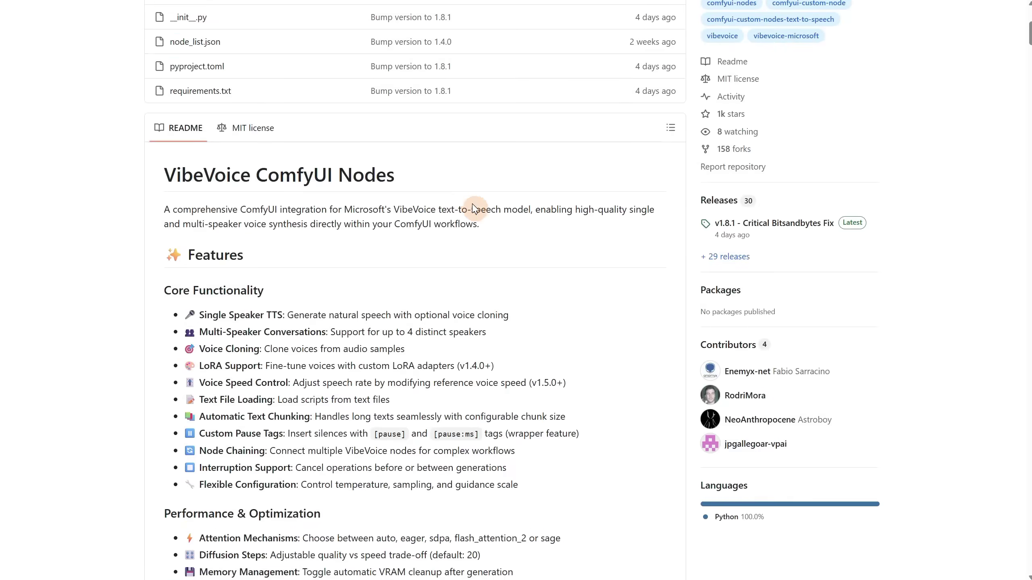
{"action": "scroll", "coordinate": [474, 209], "scroll_direction": "down", "scroll_amount": 20}
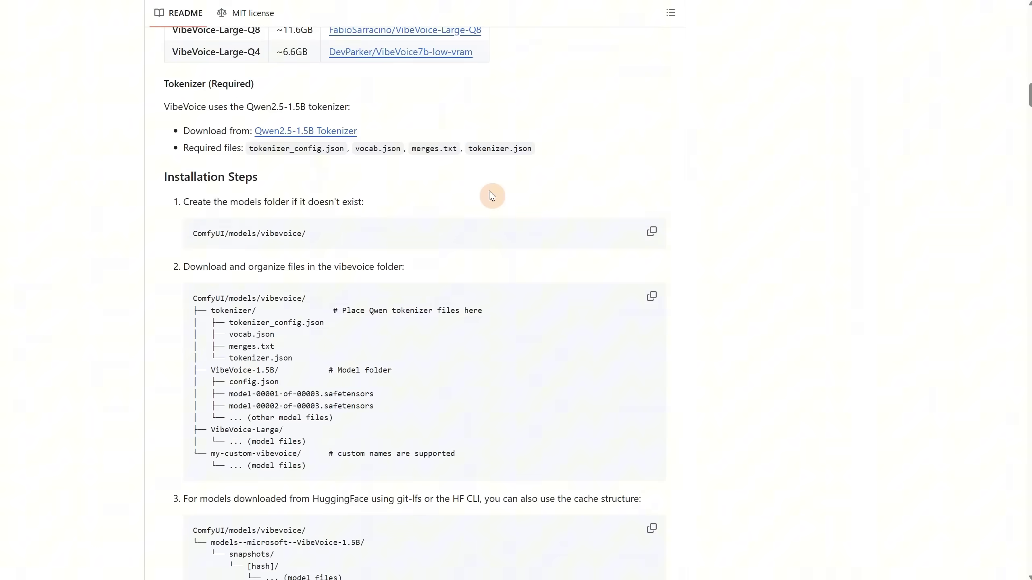
{"action": "scroll", "coordinate": [491, 197], "scroll_direction": "down", "scroll_amount": 20}
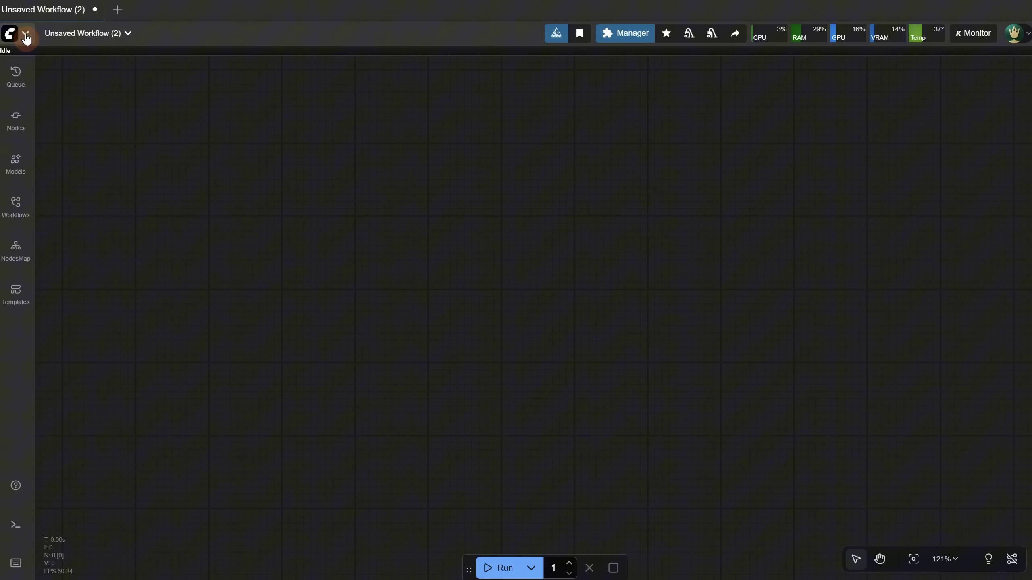
{"action": "left_click", "coordinate": [27, 35]}
{"action": "mouse_move", "coordinate": [60, 81]}
{"action": "left_click", "coordinate": [161, 86]}
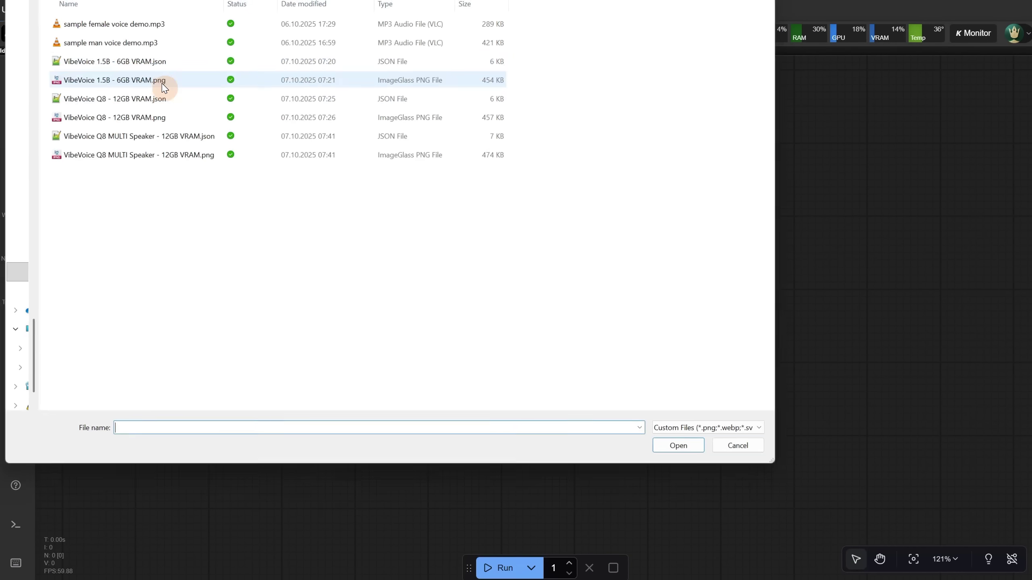
{"action": "left_click", "coordinate": [108, 60]}
{"action": "left_click", "coordinate": [109, 60]}
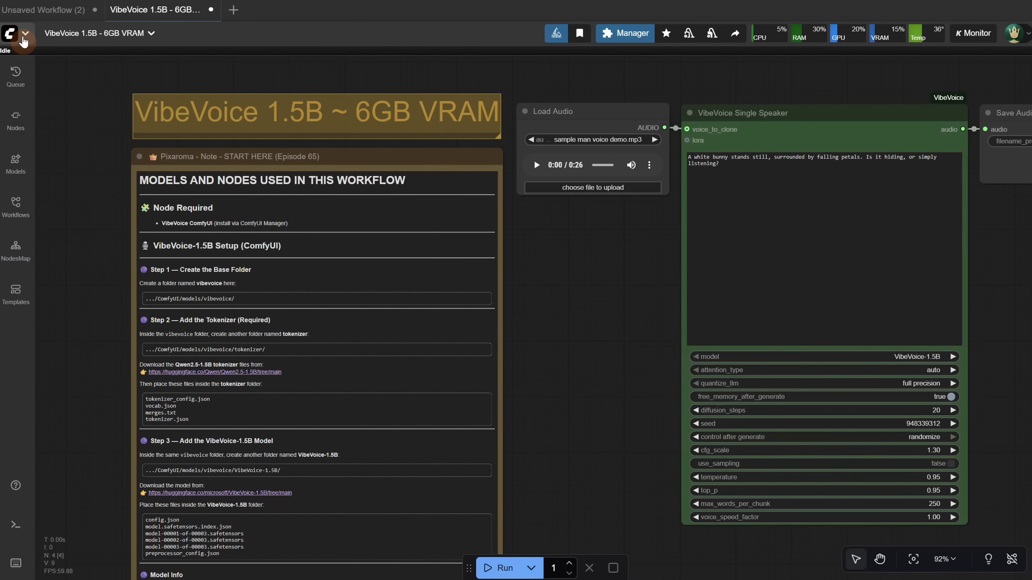
Also open the VibeVoice Q8 - 12GB VRAM workflow, then return to the 1.5B tab
{"action": "left_click", "coordinate": [23, 40]}
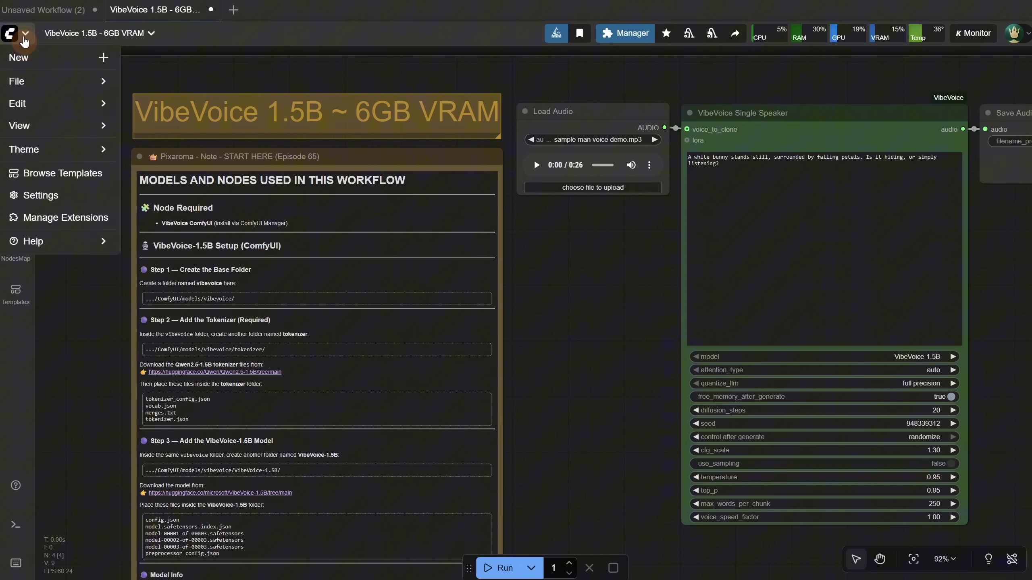
{"action": "mouse_move", "coordinate": [24, 78]}
{"action": "left_click", "coordinate": [162, 79]}
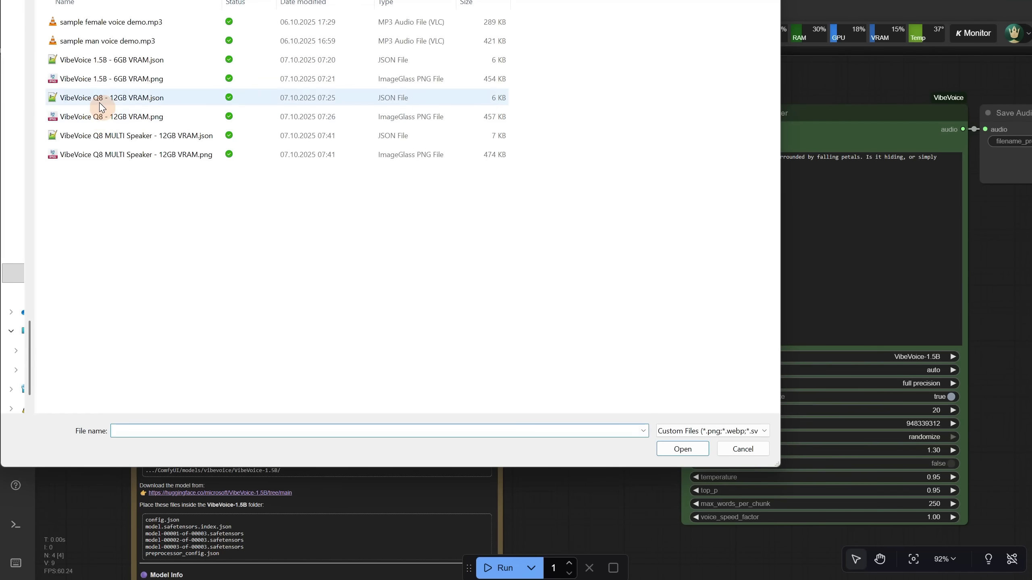
{"action": "double_click", "coordinate": [102, 103]}
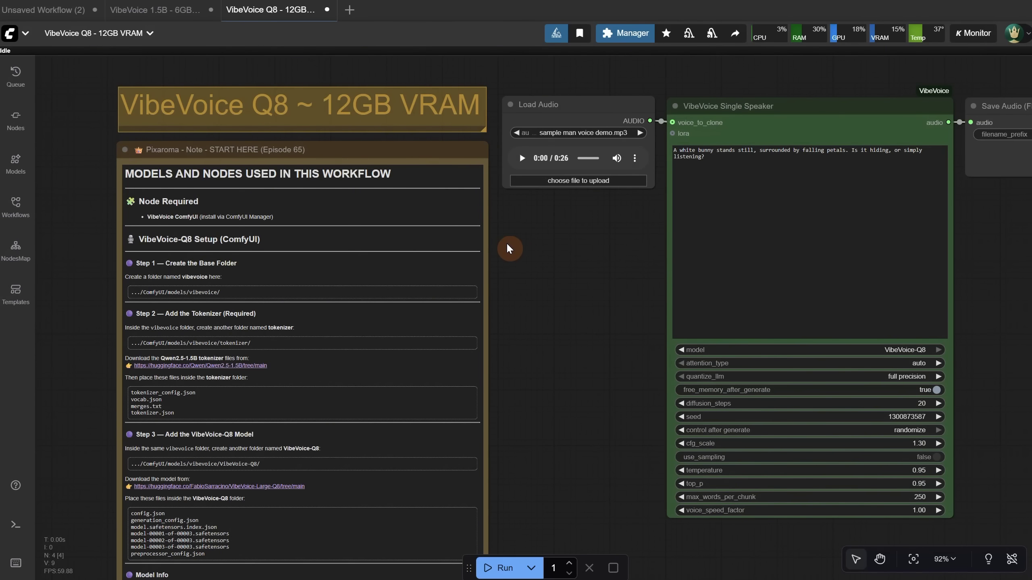
{"action": "left_click", "coordinate": [138, 11]}
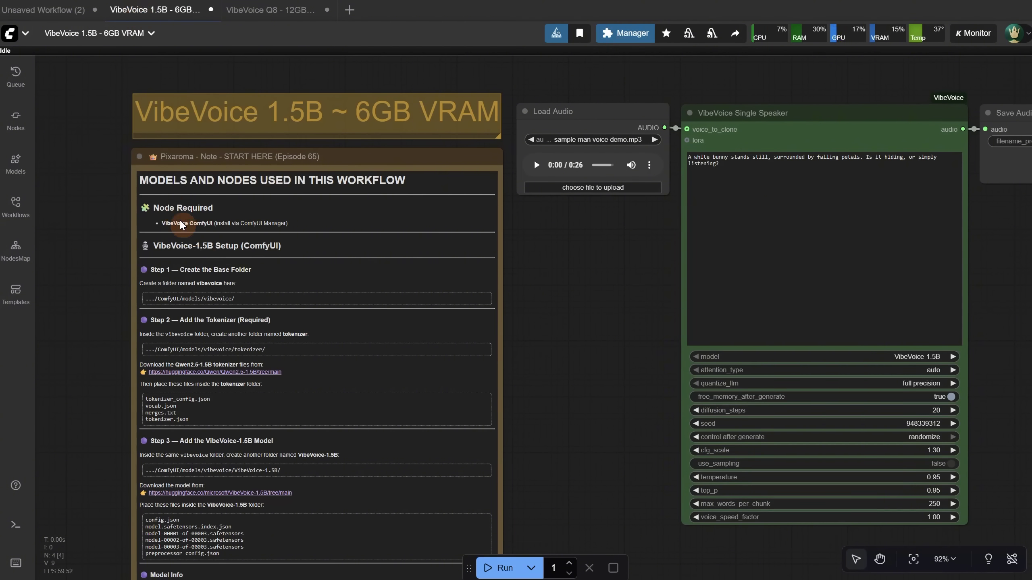
{"action": "scroll", "coordinate": [106, 179], "scroll_direction": "up", "scroll_amount": 6}
{"action": "left_click_drag", "start_coordinate": [106, 179], "coordinate": [38, 239]}
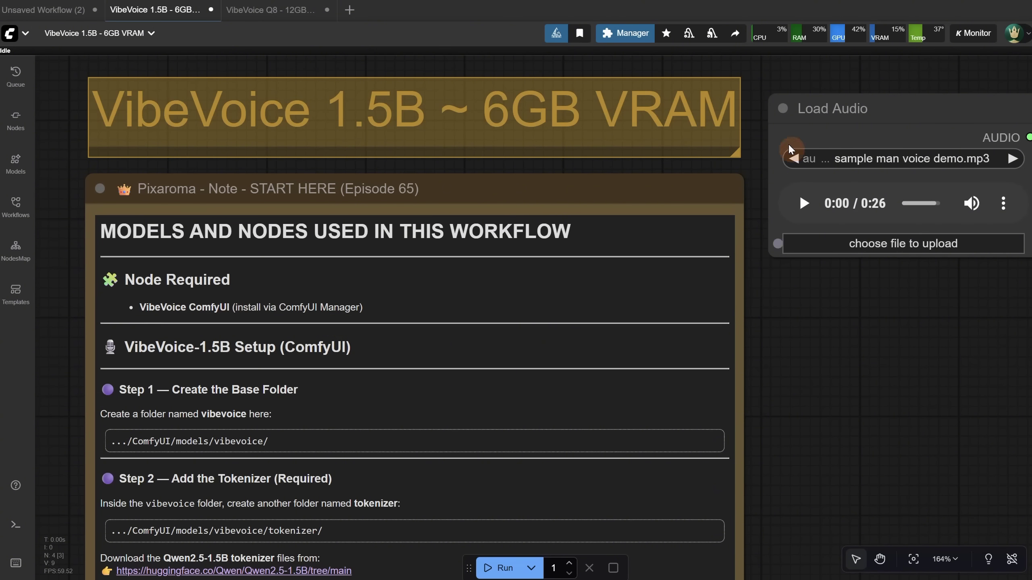
{"action": "left_click", "coordinate": [625, 33]}
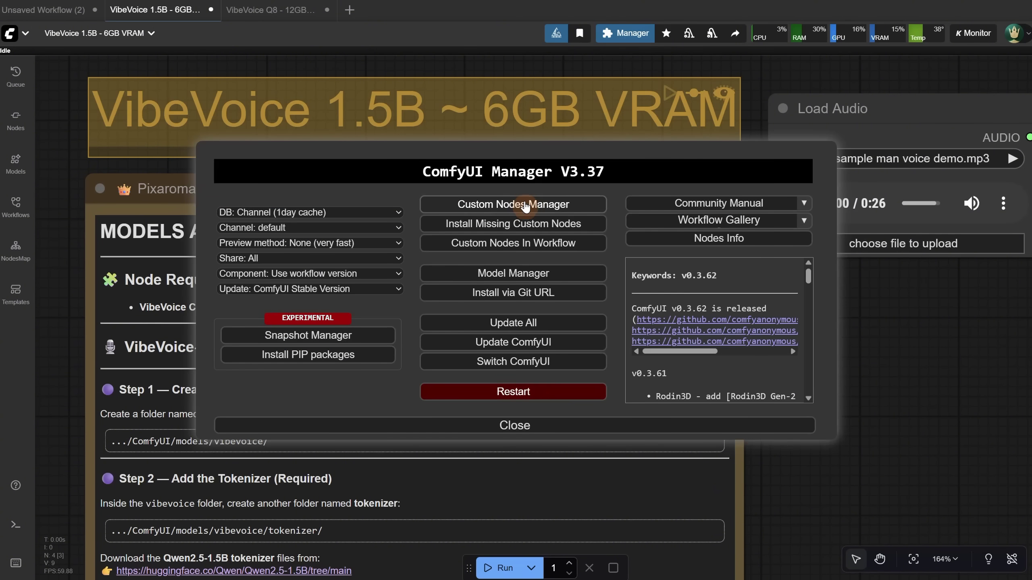
{"action": "left_click", "coordinate": [524, 203]}
{"action": "left_click", "coordinate": [329, 90]}
{"action": "type", "text": "vibevoice"}
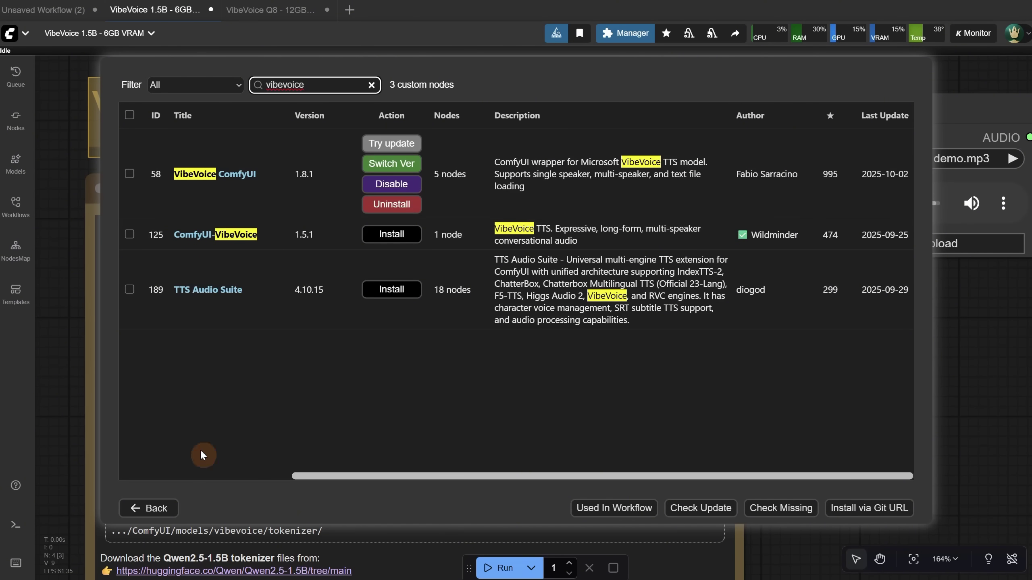
{"action": "left_click", "coordinate": [152, 510]}
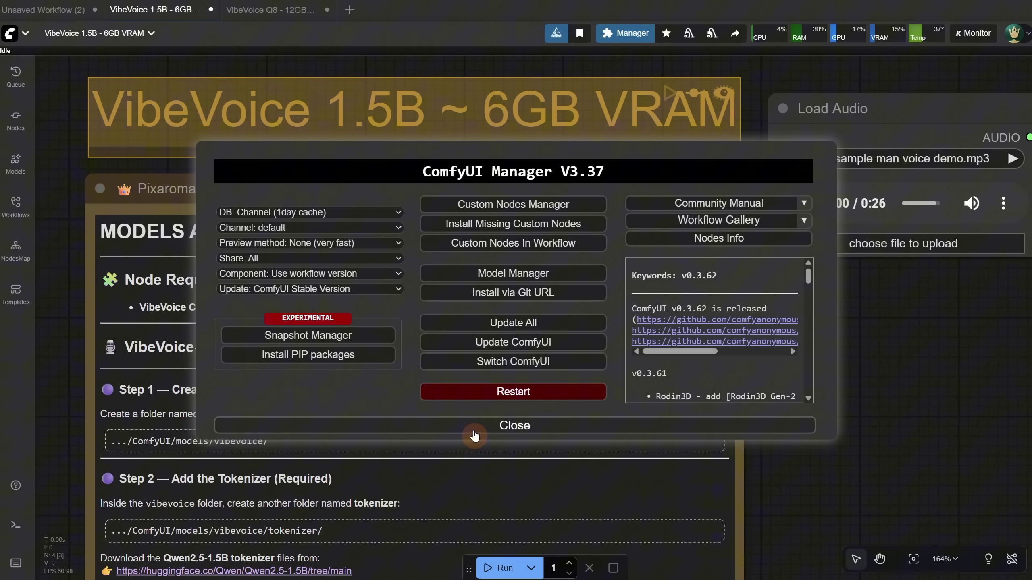
{"action": "left_click", "coordinate": [473, 432]}
{"action": "scroll", "coordinate": [832, 418], "scroll_direction": "down", "scroll_amount": 4}
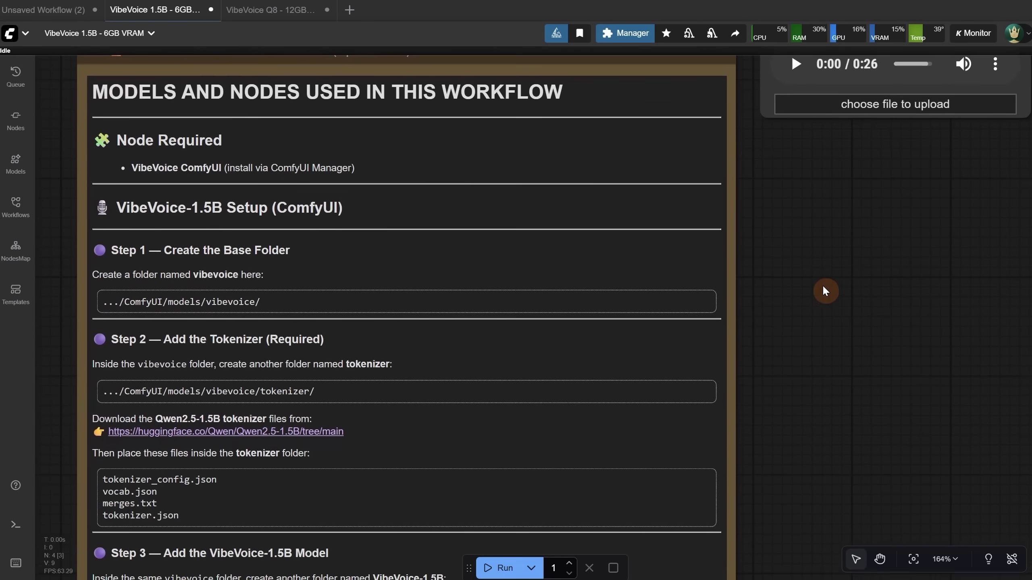
{"action": "left_click_drag", "start_coordinate": [829, 339], "coordinate": [832, 295]}
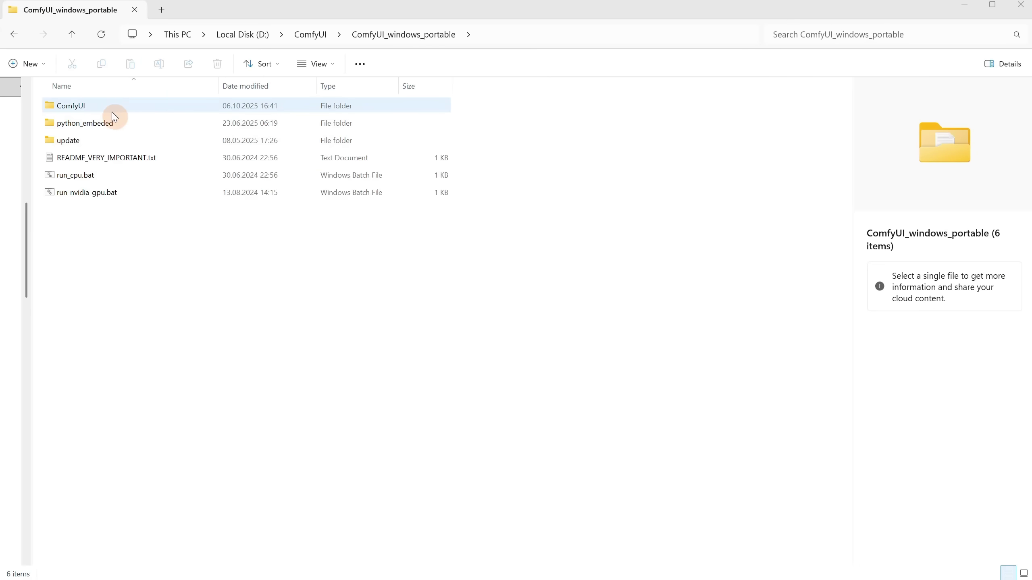
Browse ComfyUI > models > vibevoice > tokenizer in File Explorer to view the four tokenizer files
{"action": "left_click", "coordinate": [112, 110]}
{"action": "double_click", "coordinate": [114, 114]}
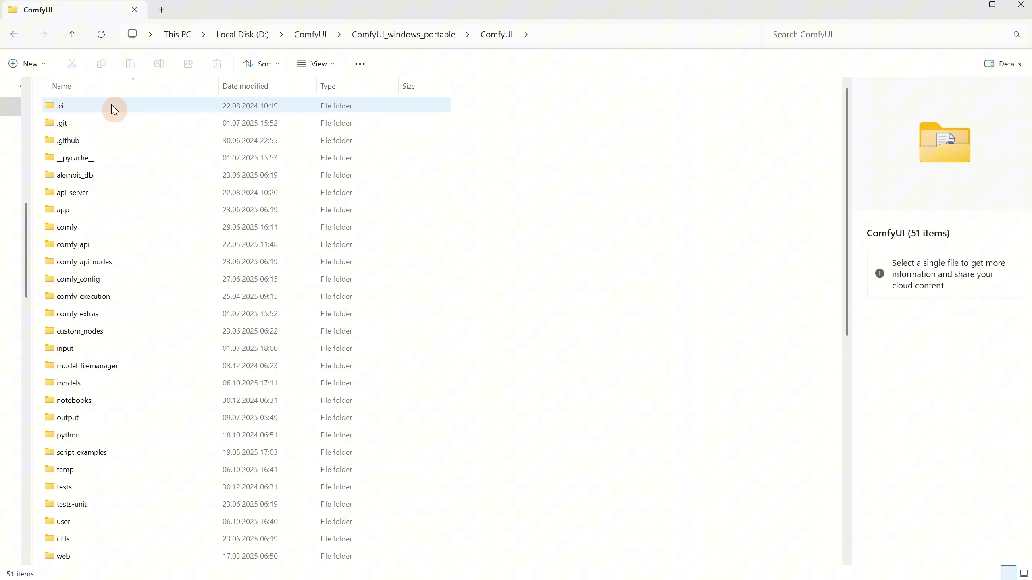
{"action": "double_click", "coordinate": [86, 384]}
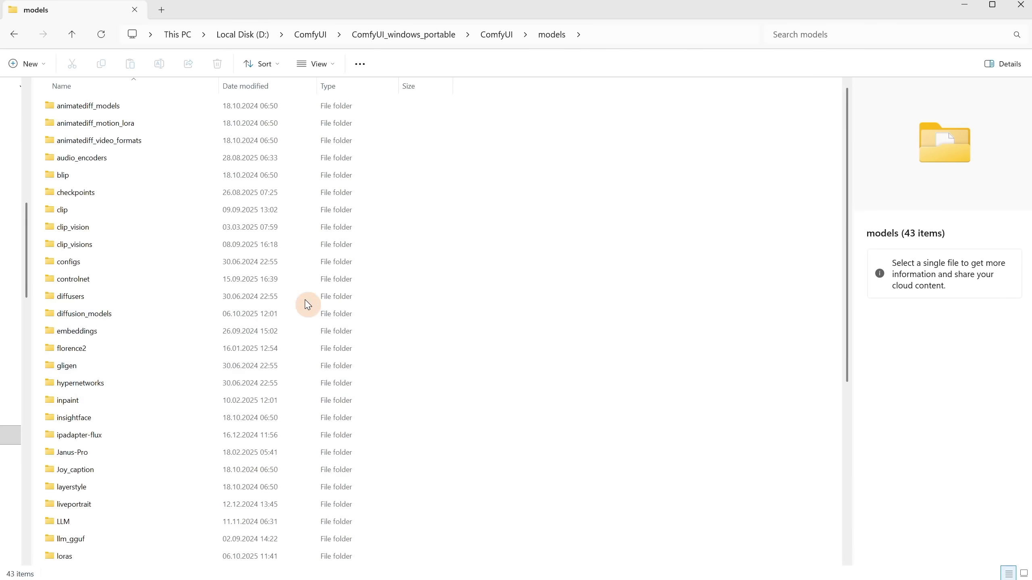
{"action": "scroll", "coordinate": [73, 504], "scroll_direction": "down", "scroll_amount": 5}
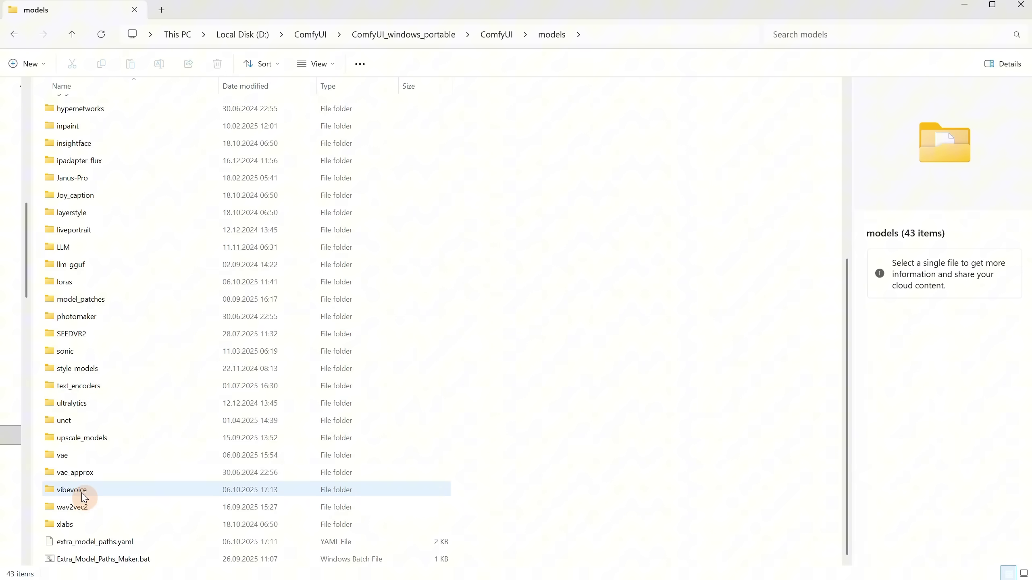
{"action": "double_click", "coordinate": [81, 492]}
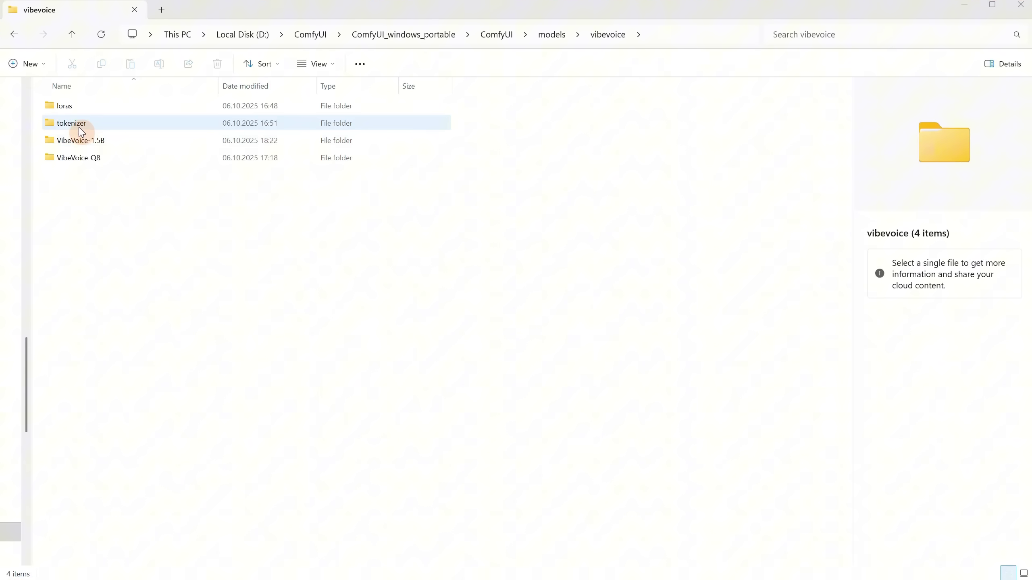
{"action": "left_click", "coordinate": [77, 125]}
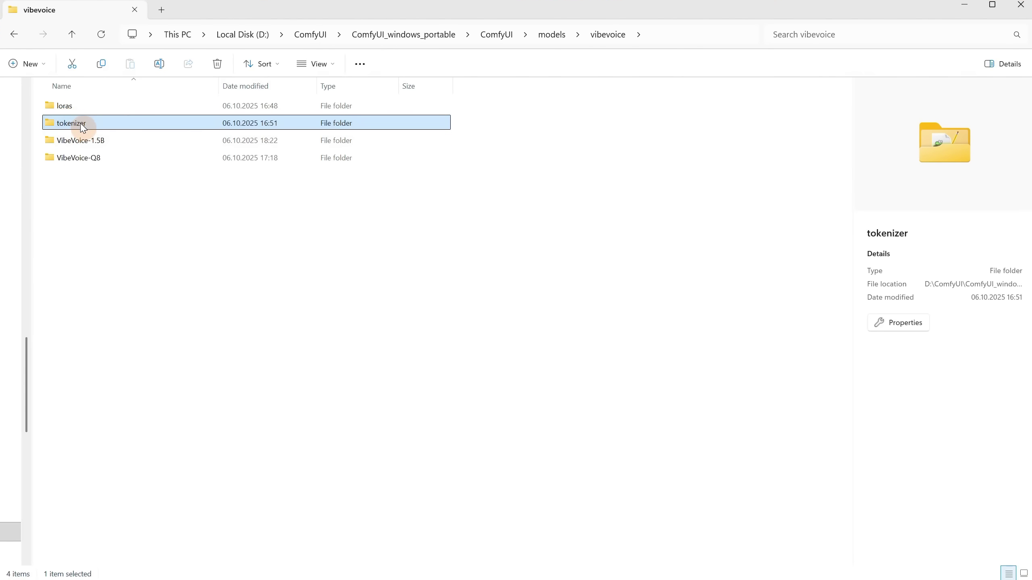
{"action": "double_click", "coordinate": [85, 132]}
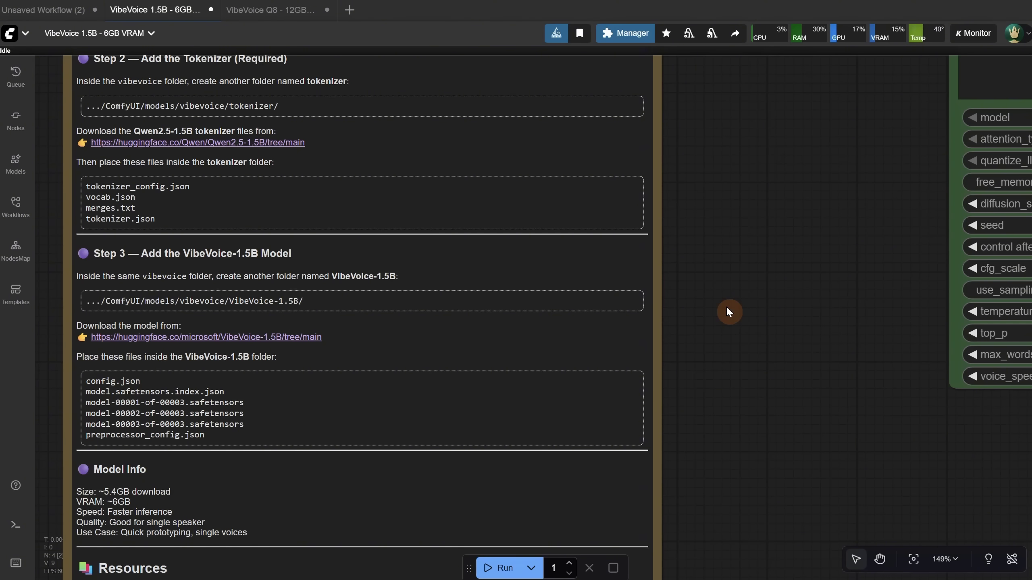
Follow the huggingface.co/microsoft/VibeVoice-1.5B link in the note's Step 3
{"action": "left_click", "coordinate": [277, 337]}
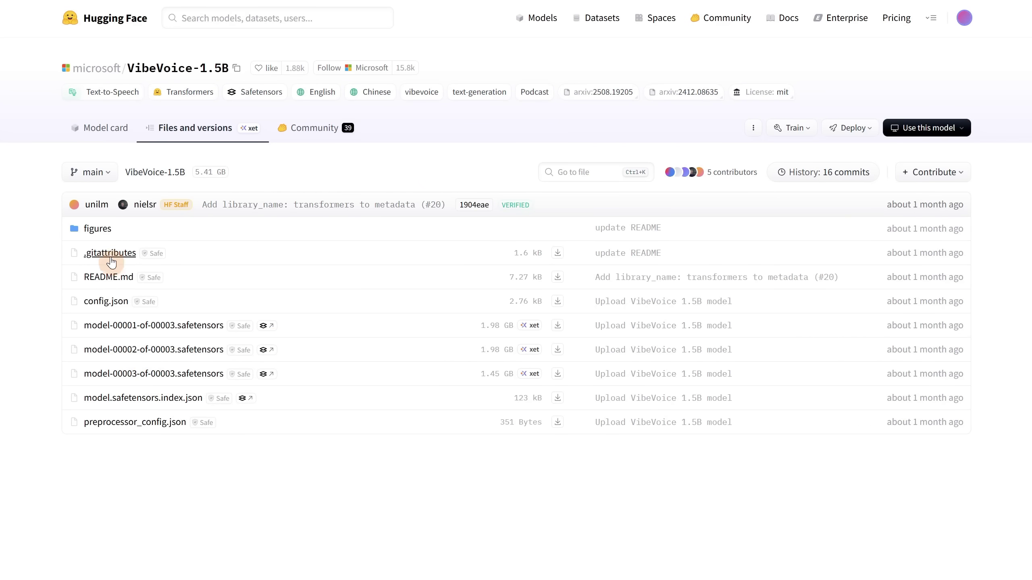
Open the local VibeVoice-1.5B folder in File Explorer beside the Hugging Face file list
{"action": "left_click_drag", "start_coordinate": [216, 362], "coordinate": [71, 277]}
{"action": "key", "text": "alt+Tab"}
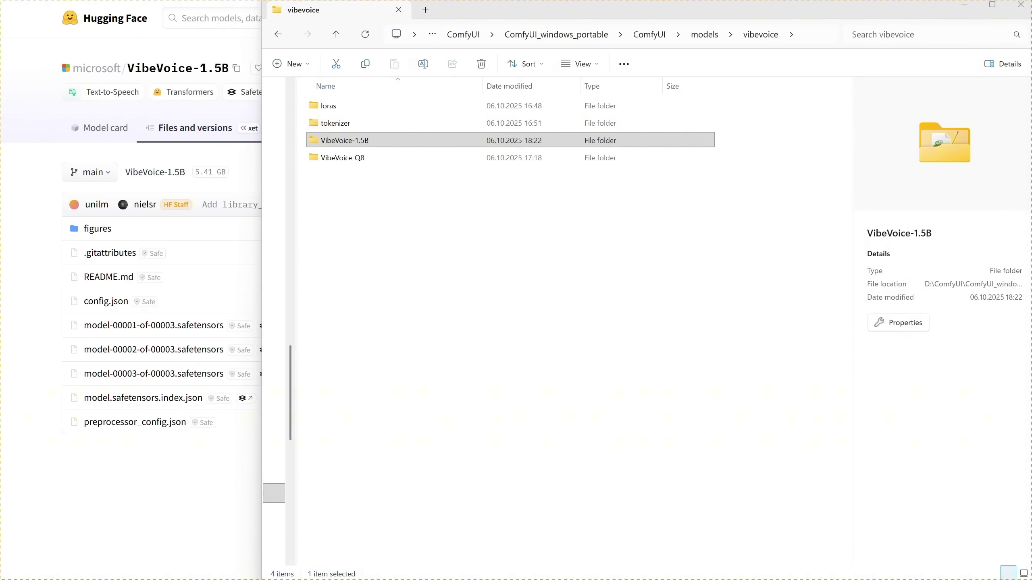
{"action": "left_click", "coordinate": [390, 147]}
{"action": "double_click", "coordinate": [369, 144]}
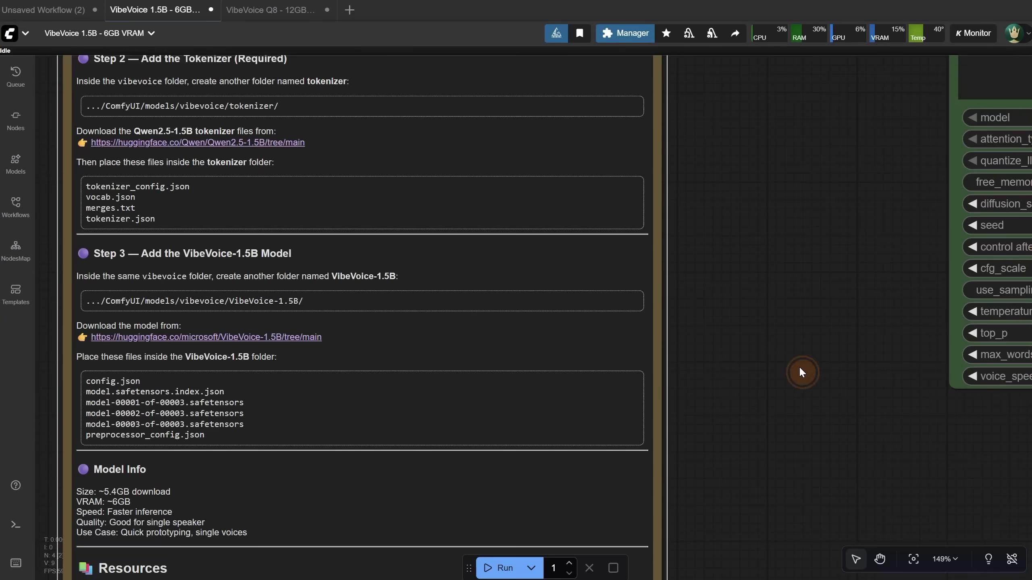
Switch to the Q8 workflow and zoom into the START HERE note's Step 3
{"action": "scroll", "coordinate": [797, 304], "scroll_direction": "down", "scroll_amount": 3}
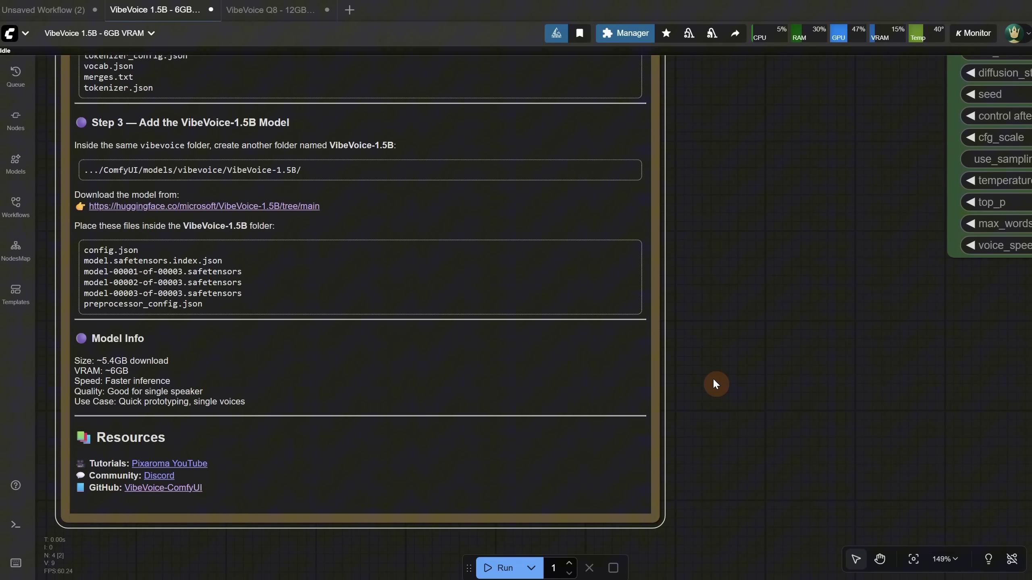
{"action": "left_click", "coordinate": [263, 12]}
{"action": "left_click", "coordinate": [560, 418]}
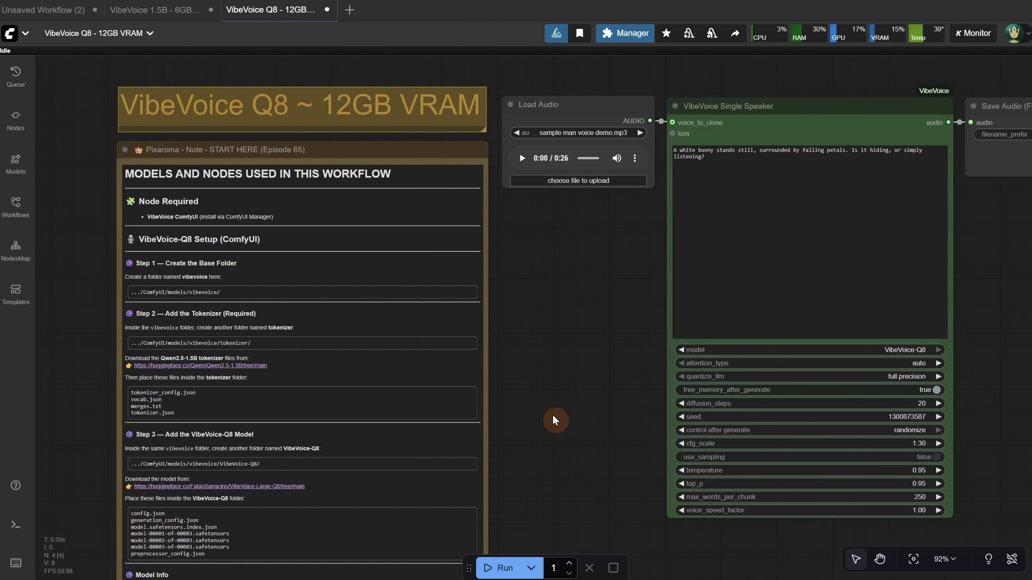
{"action": "scroll", "coordinate": [553, 419], "scroll_direction": "up", "scroll_amount": 7}
{"action": "left_click_drag", "start_coordinate": [548, 400], "coordinate": [747, 237]}
{"action": "scroll", "coordinate": [856, 253], "scroll_direction": "down", "scroll_amount": 2}
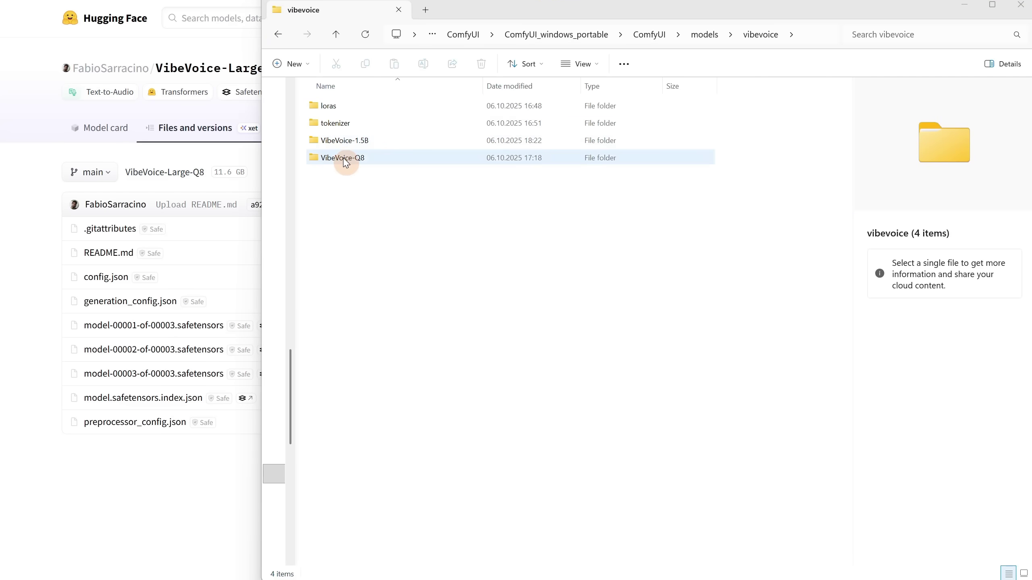
Open the local VibeVoice-Q8 folder to confirm its seven model files
{"action": "double_click", "coordinate": [347, 157]}
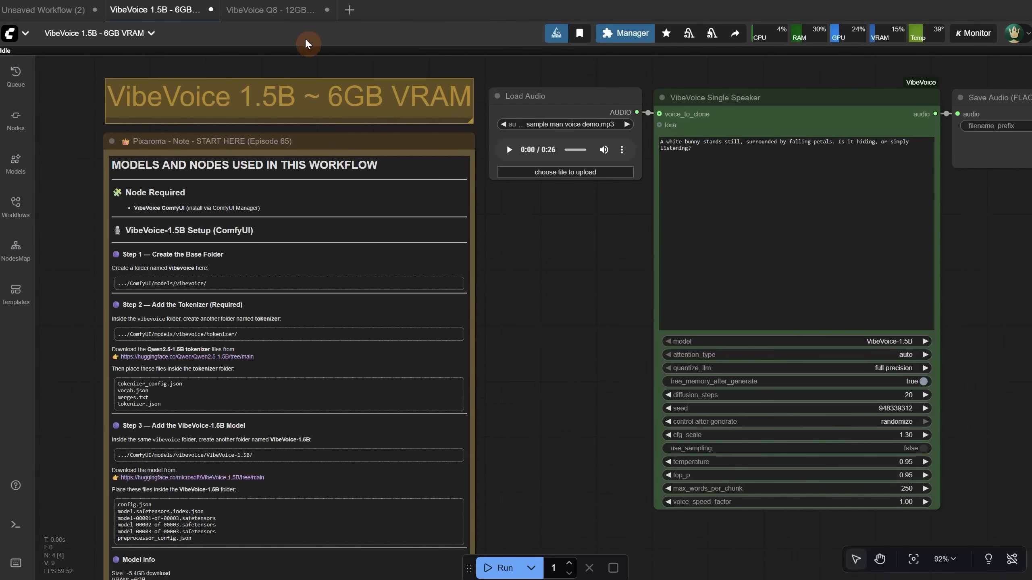
{"action": "left_click", "coordinate": [267, 18]}
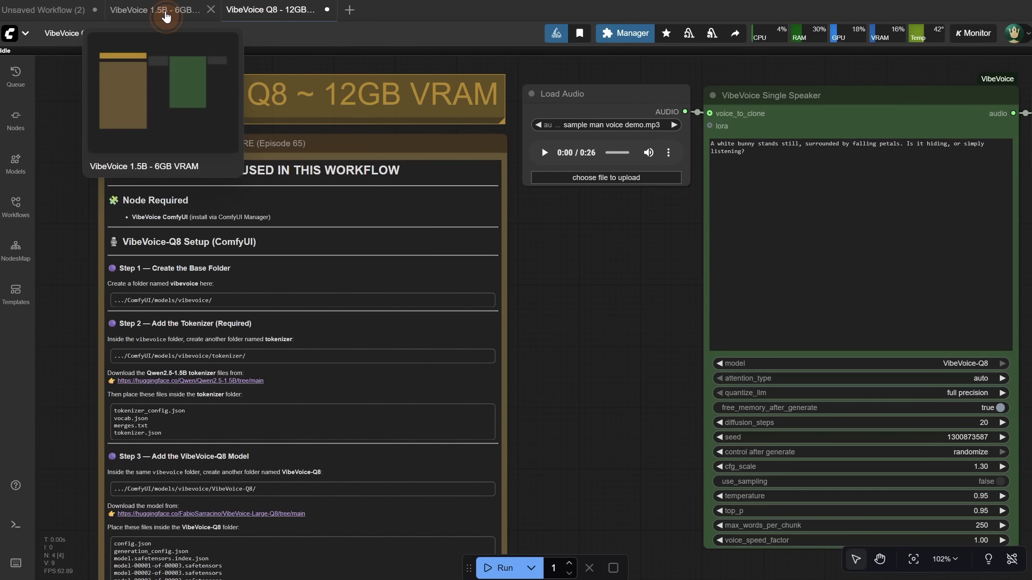
{"action": "left_click", "coordinate": [167, 11]}
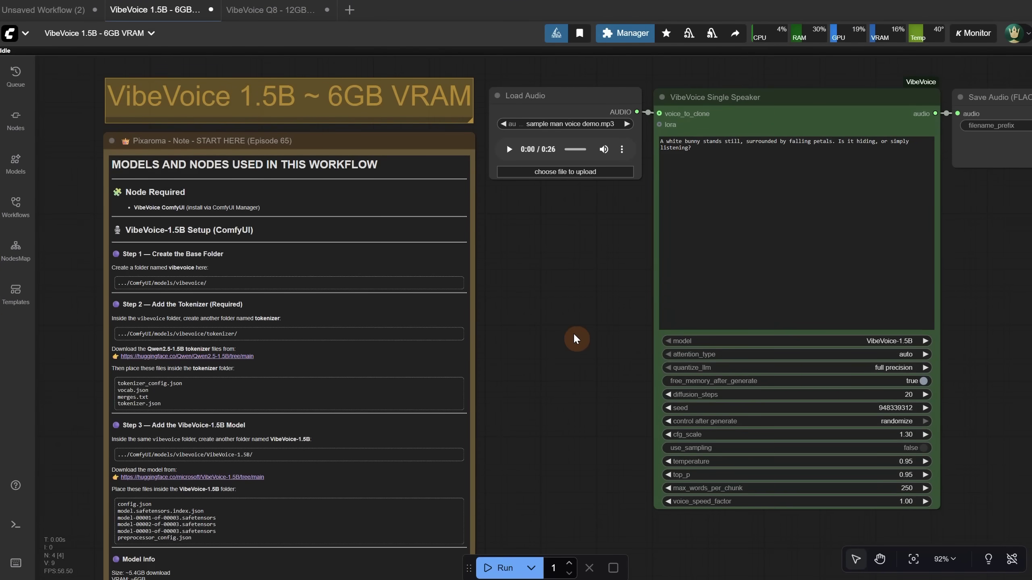
{"action": "scroll", "coordinate": [573, 336], "scroll_direction": "up", "scroll_amount": 5}
{"action": "left_click_drag", "start_coordinate": [421, 347], "coordinate": [447, 300]}
{"action": "double_click", "coordinate": [350, 334]}
{"action": "type", "text": "load audi"}
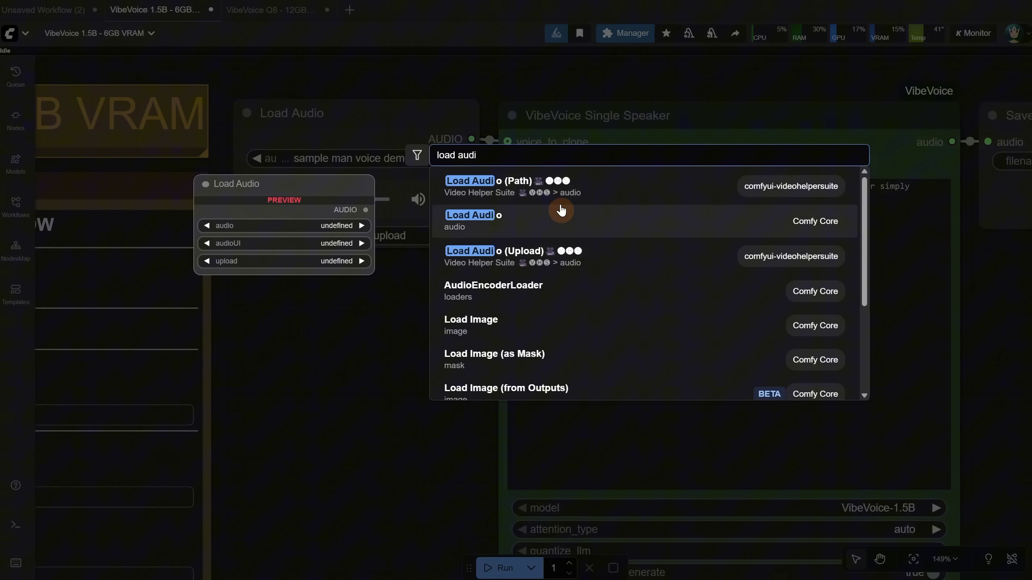
{"action": "left_click", "coordinate": [550, 216]}
{"action": "left_click_drag", "start_coordinate": [439, 317], "coordinate": [319, 277]}
{"action": "key", "text": "Delete"}
{"action": "scroll", "coordinate": [525, 118], "scroll_direction": "down", "scroll_amount": 5}
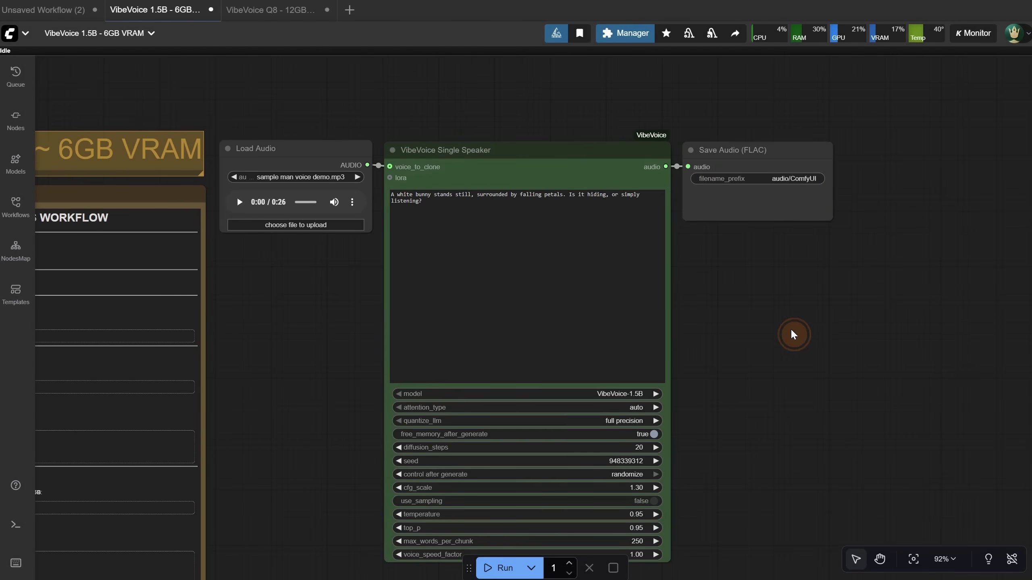
{"action": "double_click", "coordinate": [790, 333]}
{"action": "type", "text": "vibevoice"}
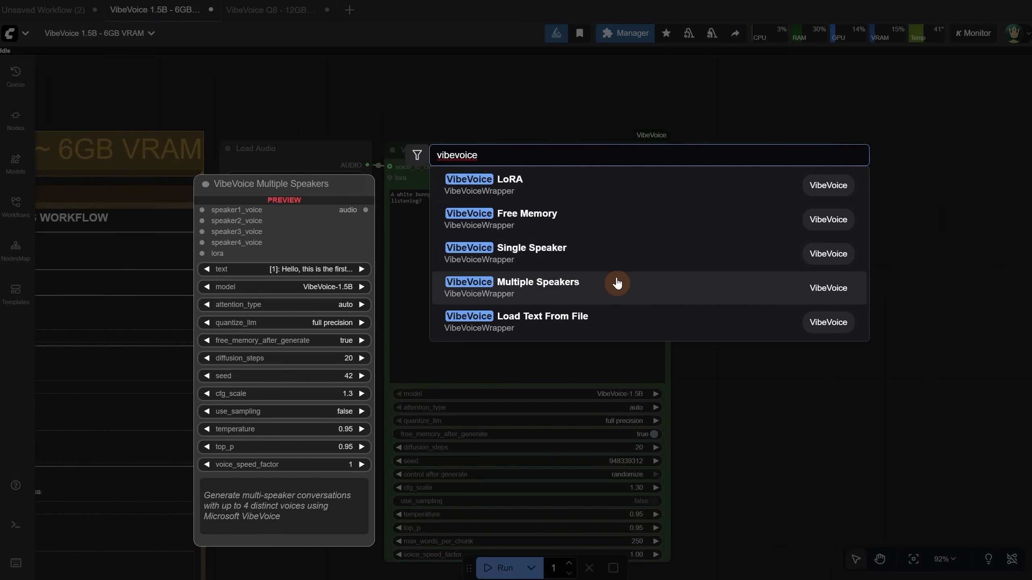
{"action": "left_click", "coordinate": [611, 256]}
{"action": "left_click_drag", "start_coordinate": [894, 322], "coordinate": [828, 289]}
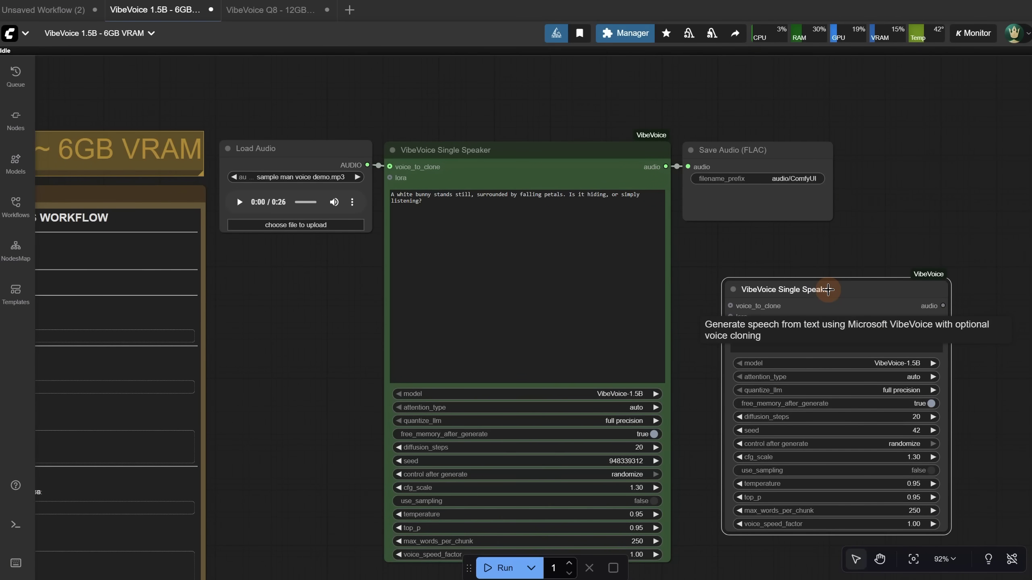
{"action": "key", "text": "Delete"}
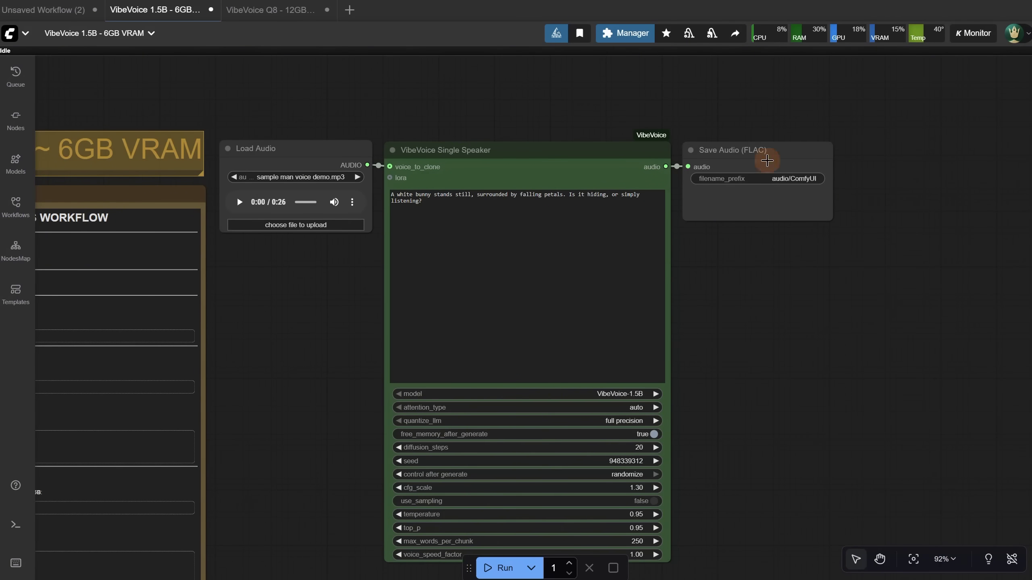
{"action": "double_click", "coordinate": [760, 293]}
{"action": "type", "text": "save"}
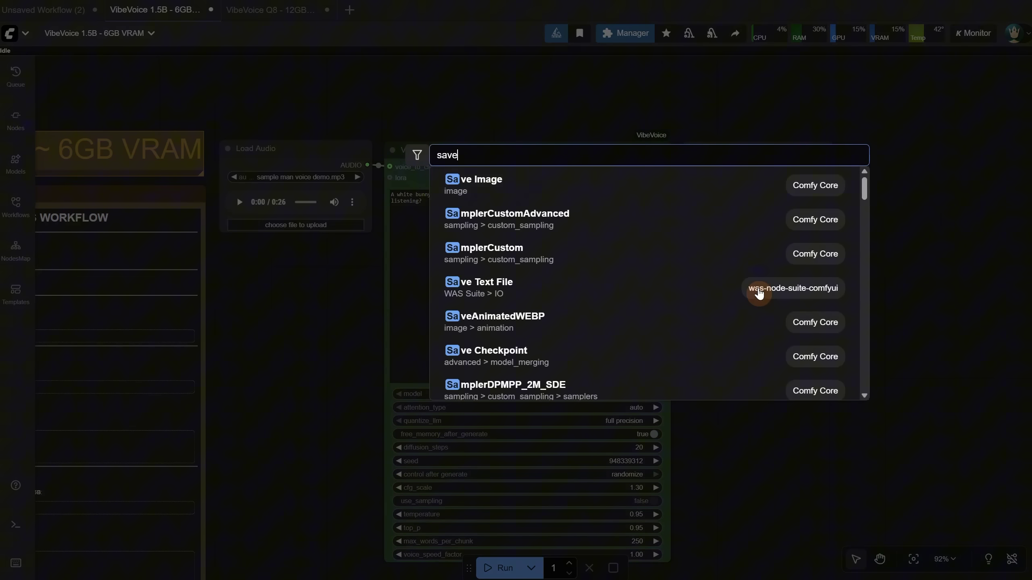
{"action": "type", "text": " audi"}
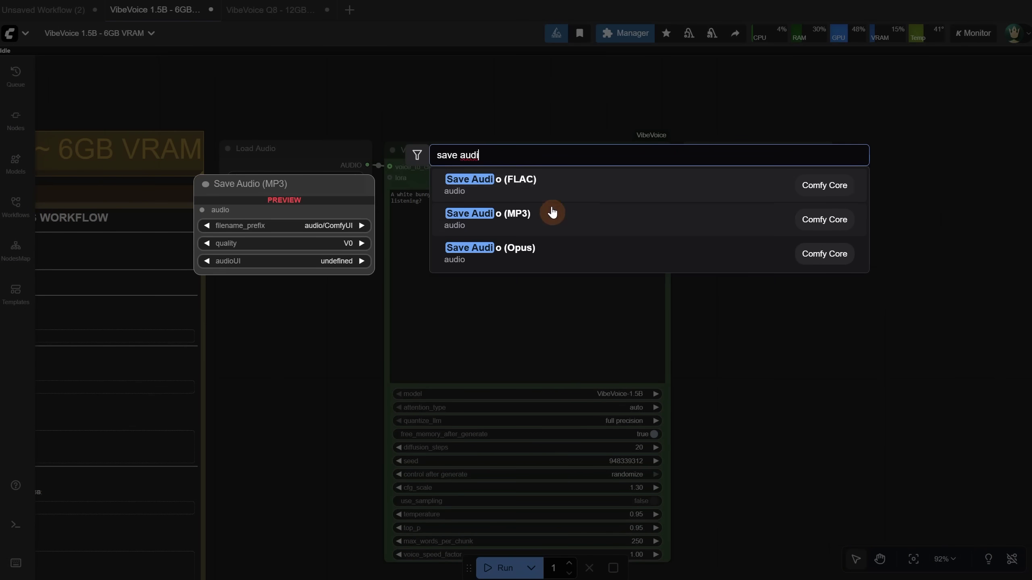
{"action": "left_click", "coordinate": [554, 215]}
{"action": "left_click_drag", "start_coordinate": [857, 287], "coordinate": [796, 261]}
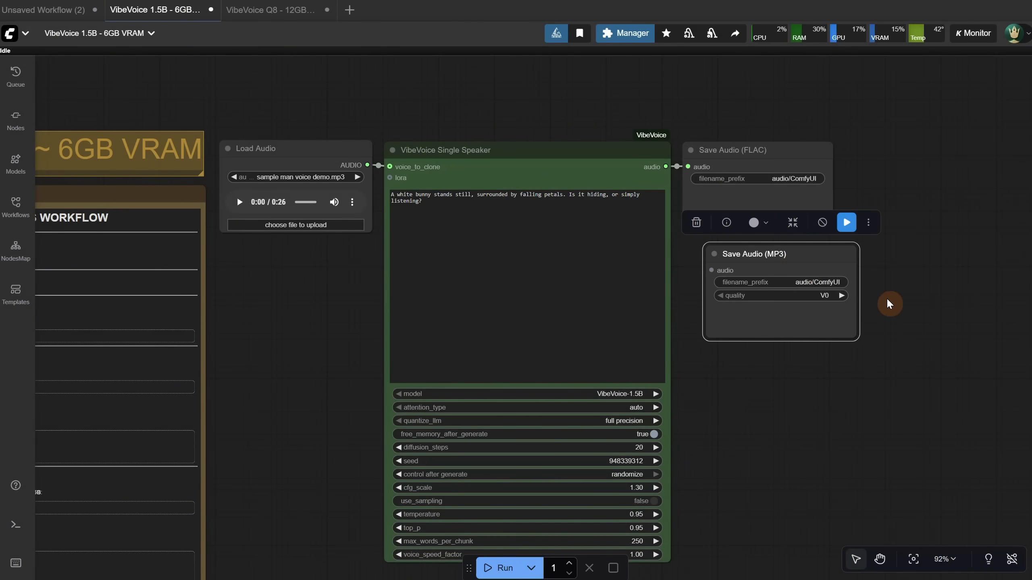
{"action": "left_click", "coordinate": [806, 267]}
{"action": "key", "text": "Delete"}
{"action": "scroll", "coordinate": [852, 164], "scroll_direction": "up", "scroll_amount": 6}
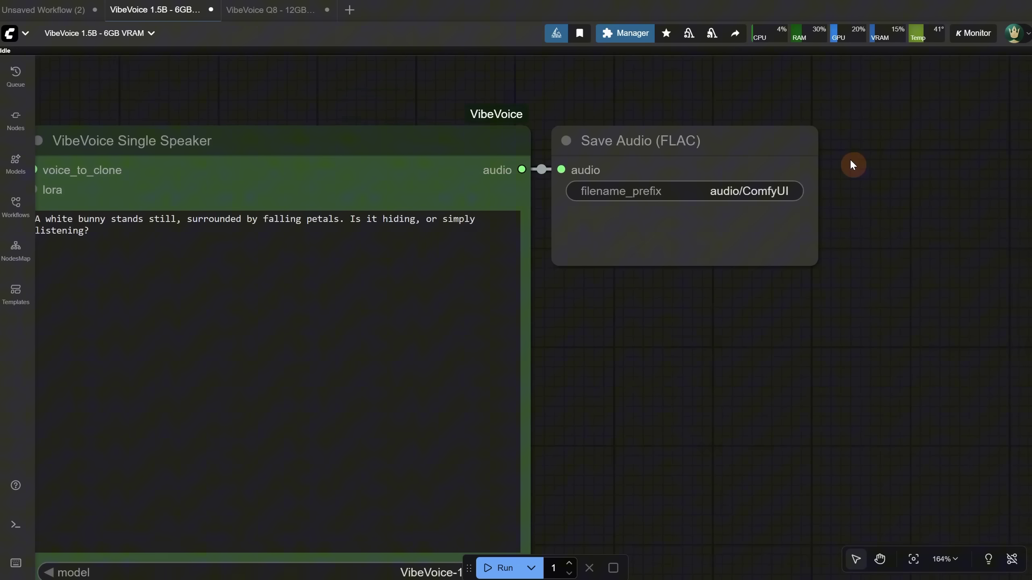
{"action": "scroll", "coordinate": [852, 164], "scroll_direction": "up", "scroll_amount": 2}
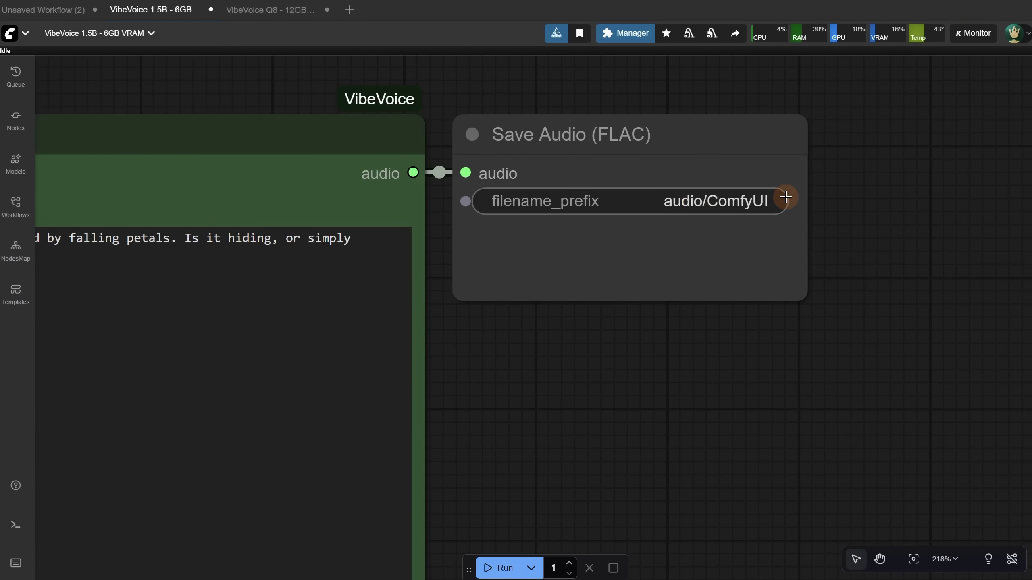
{"action": "scroll", "coordinate": [788, 197], "scroll_direction": "down", "scroll_amount": 3}
{"action": "scroll", "coordinate": [752, 256], "scroll_direction": "left", "scroll_amount": 6}
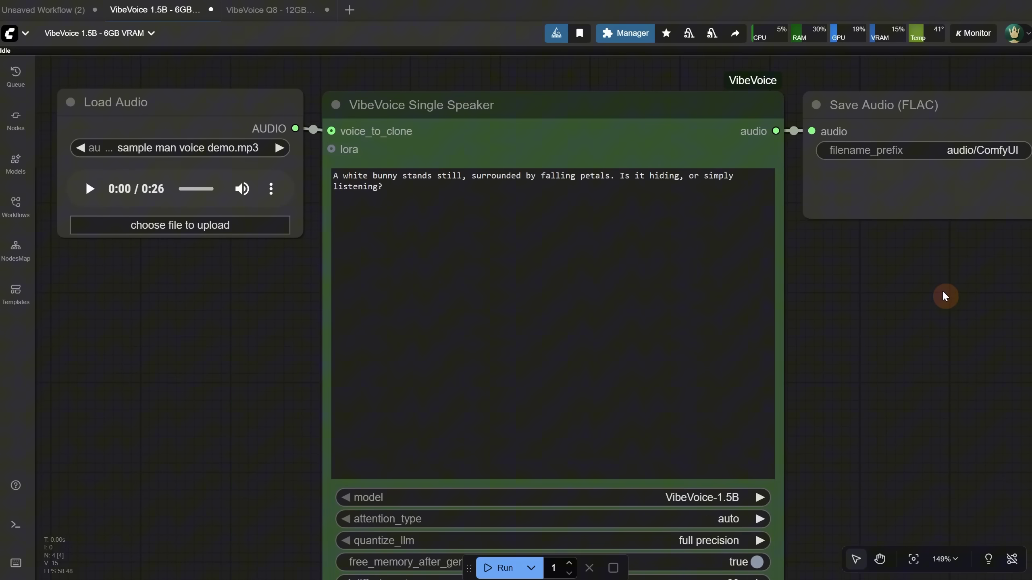
Play the sample man voice demo.mp3 reference clip in the Load Audio node
{"action": "scroll", "coordinate": [940, 290], "scroll_direction": "down", "scroll_amount": 2}
{"action": "scroll", "coordinate": [900, 282], "scroll_direction": "right", "scroll_amount": 3}
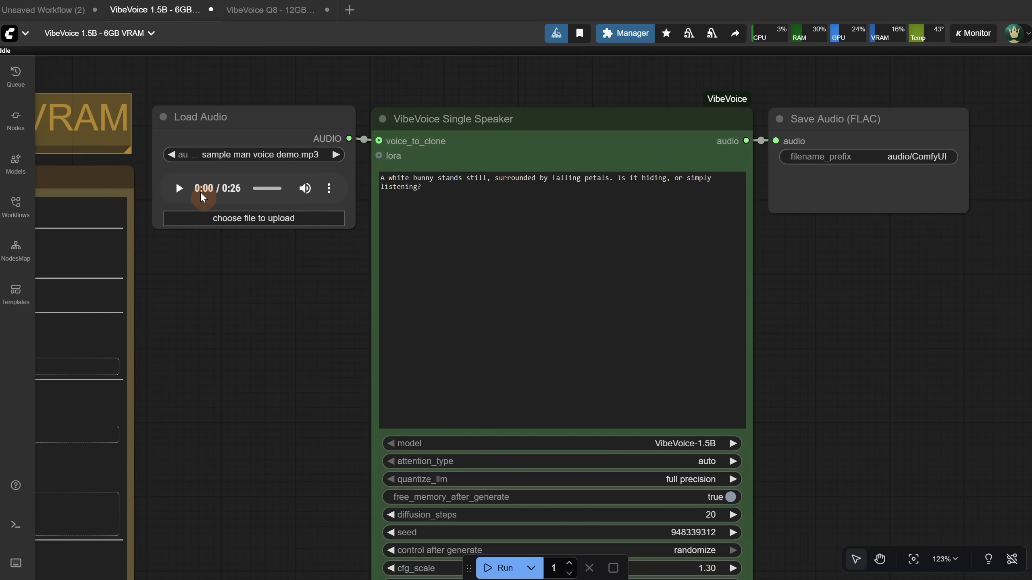
{"action": "left_click", "coordinate": [178, 189]}
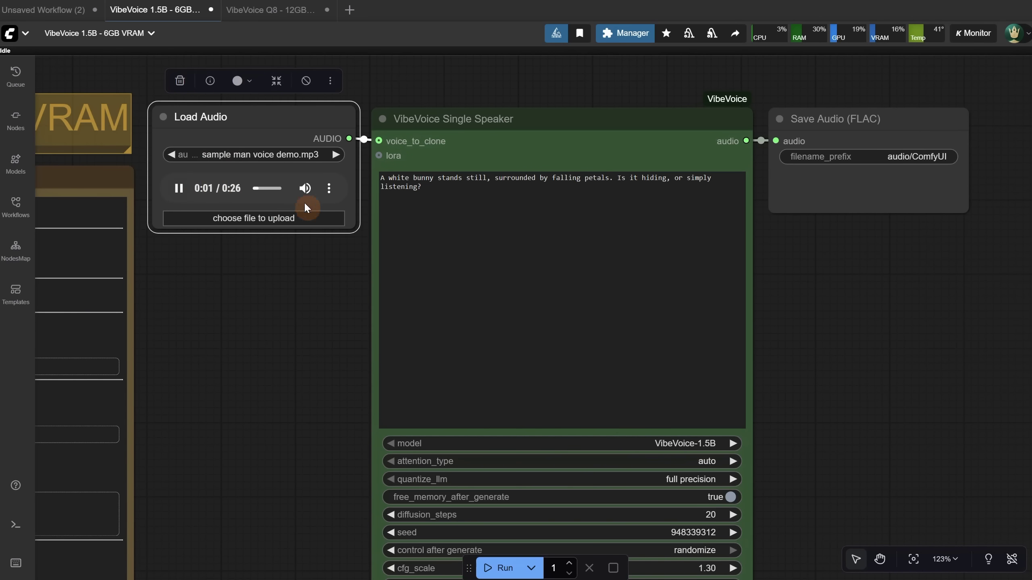
Stop the reference clip and run the workflow with VibeVoice-1.5B, yielding an 8-second clip
{"action": "left_click", "coordinate": [179, 189]}
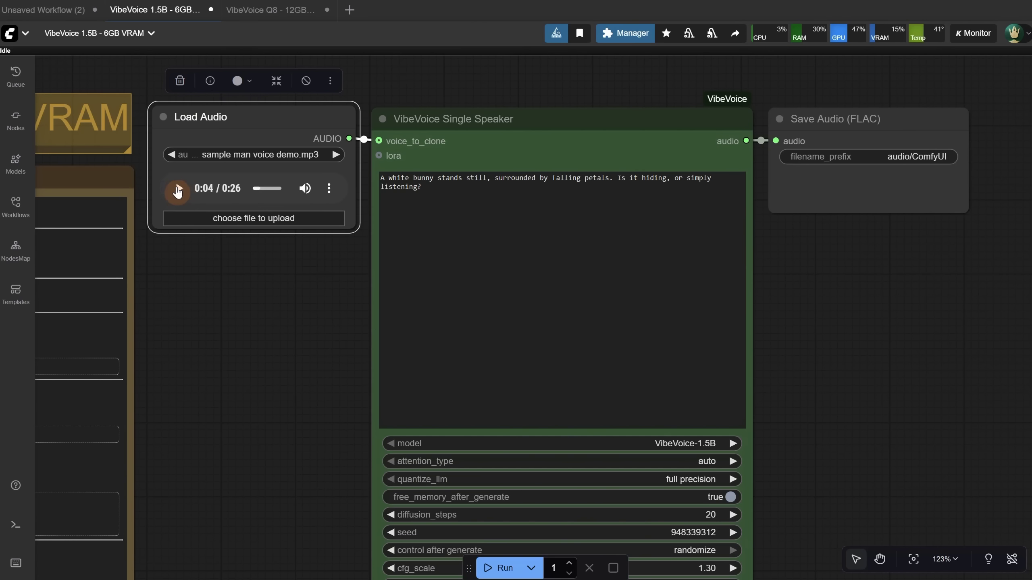
{"action": "left_click", "coordinate": [258, 286]}
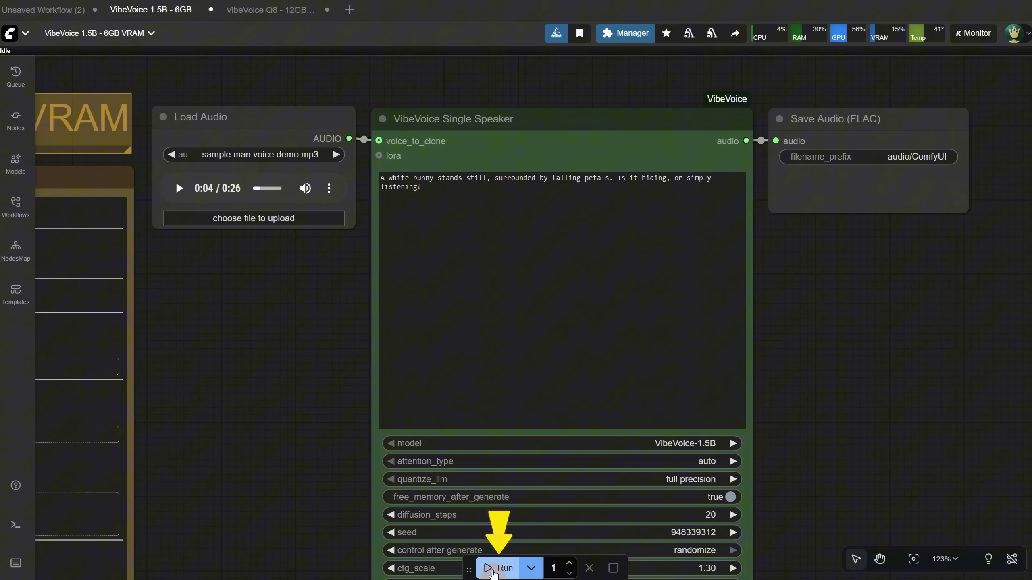
{"action": "left_click", "coordinate": [493, 569]}
{"action": "left_click_drag", "start_coordinate": [928, 348], "coordinate": [889, 289]}
{"action": "scroll", "coordinate": [709, 289], "scroll_direction": "down", "scroll_amount": 2}
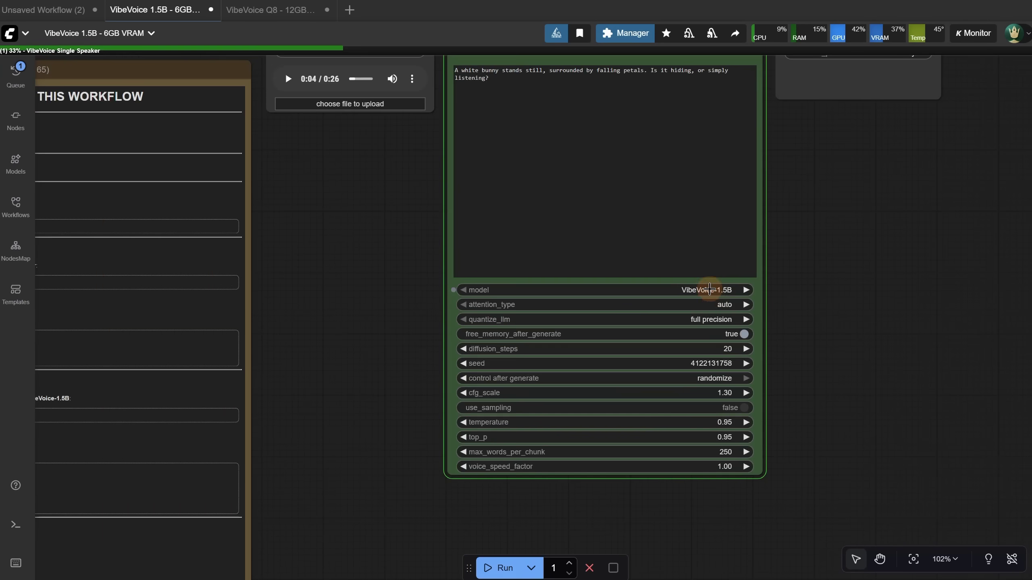
{"action": "left_click", "coordinate": [706, 290]}
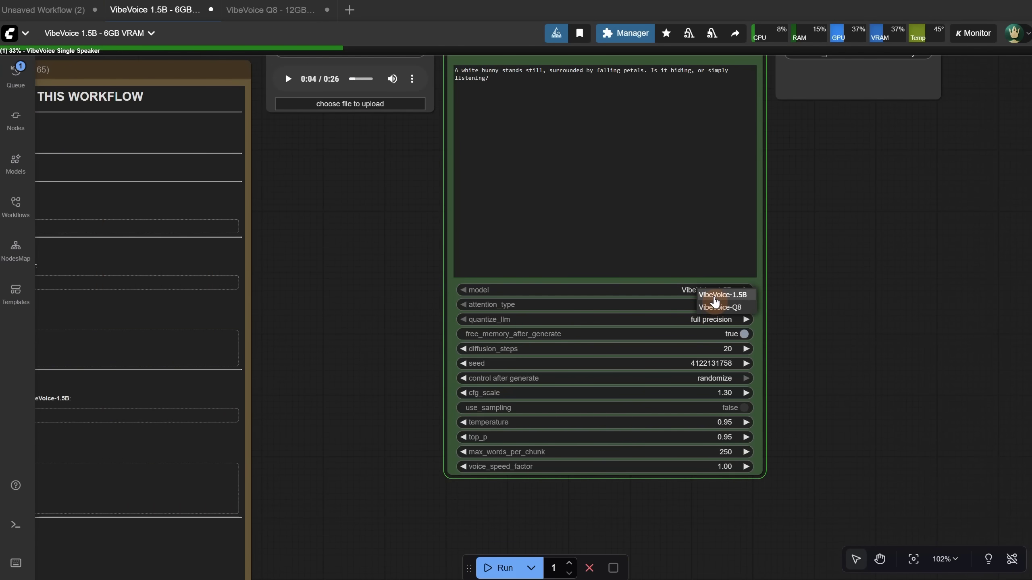
{"action": "left_click_drag", "start_coordinate": [806, 151], "coordinate": [786, 226]}
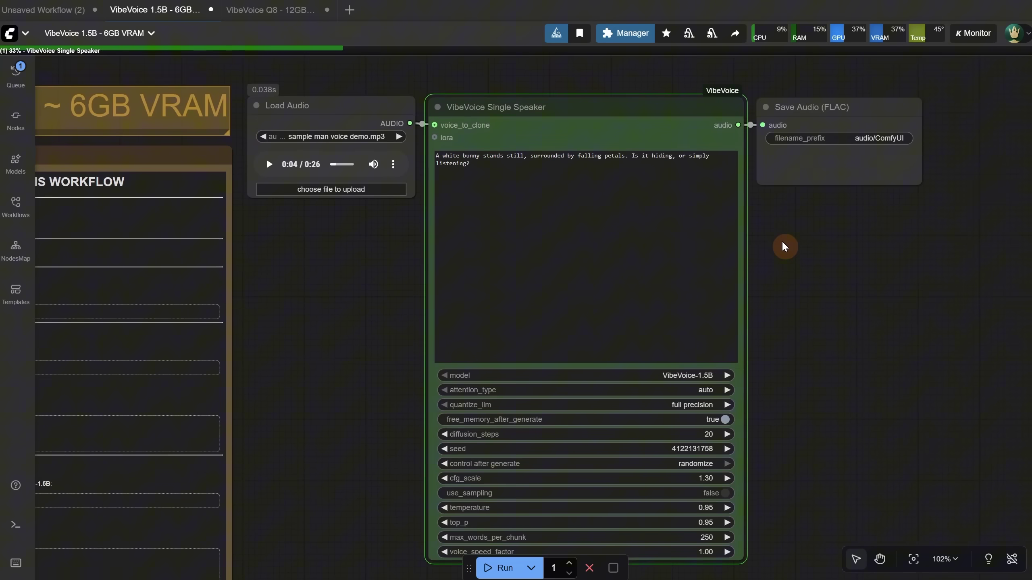
{"action": "scroll", "coordinate": [787, 225], "scroll_direction": "down", "scroll_amount": 1}
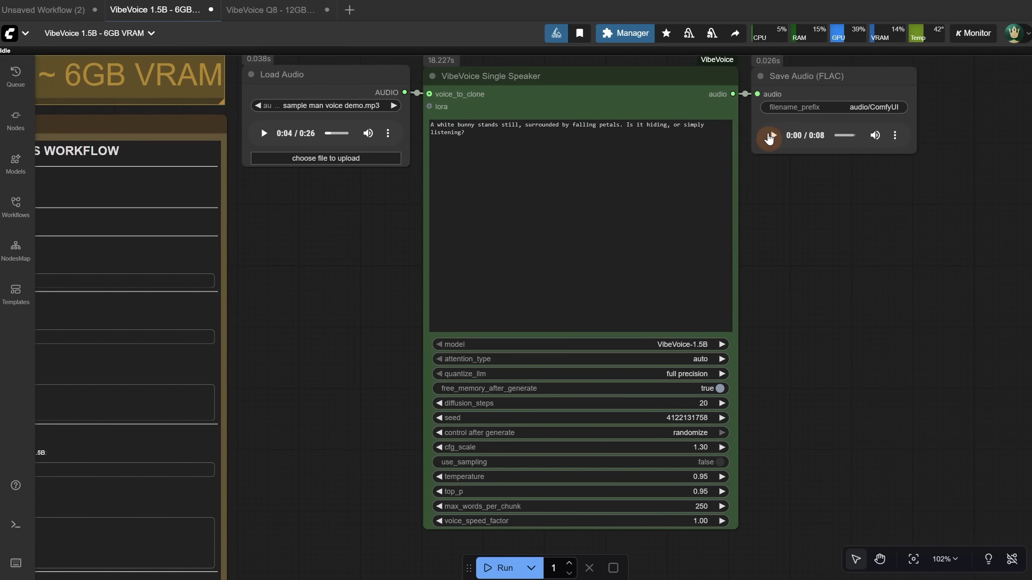
{"action": "left_click", "coordinate": [773, 136]}
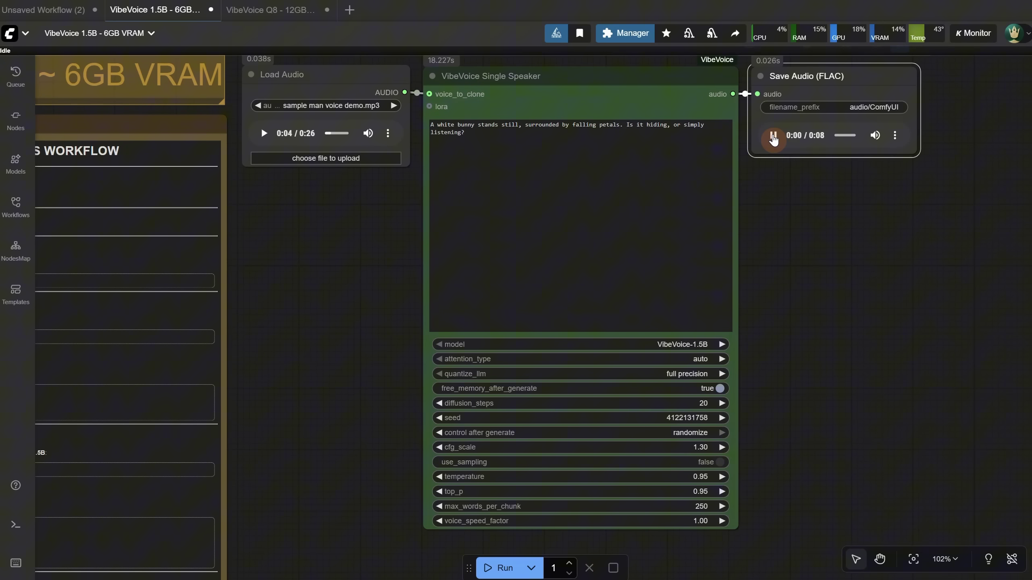
{"action": "scroll", "coordinate": [805, 215], "scroll_direction": "up", "scroll_amount": 1}
{"action": "scroll", "coordinate": [815, 225], "scroll_direction": "up", "scroll_amount": 2}
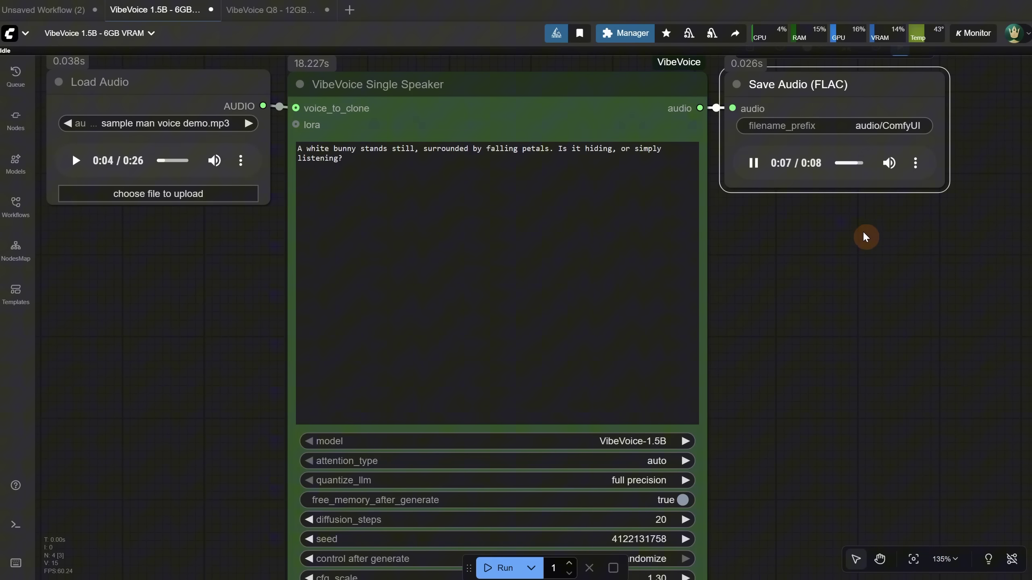
{"action": "left_click", "coordinate": [76, 161]}
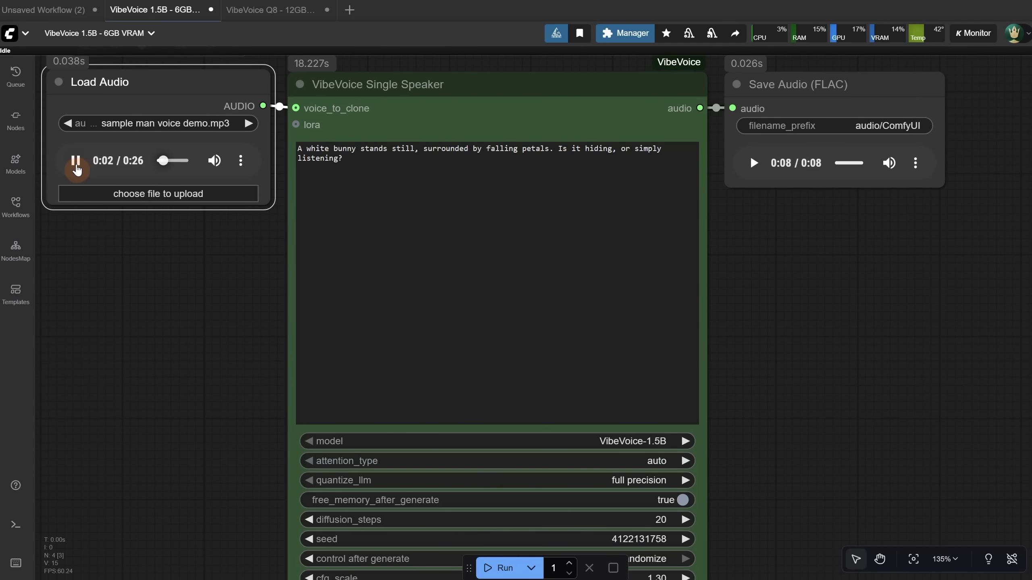
{"action": "left_click", "coordinate": [76, 162]}
{"action": "left_click", "coordinate": [753, 163]}
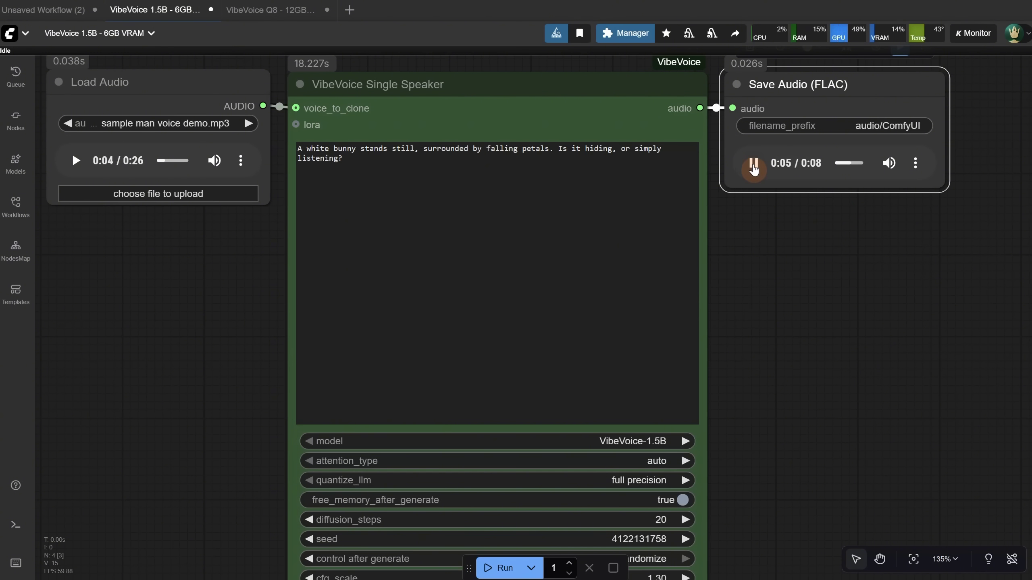
Load sample female voice demo.mp3 as the reference voice and run the workflow
{"action": "scroll", "coordinate": [650, 292], "scroll_direction": "down", "scroll_amount": 2}
{"action": "left_click", "coordinate": [249, 153]}
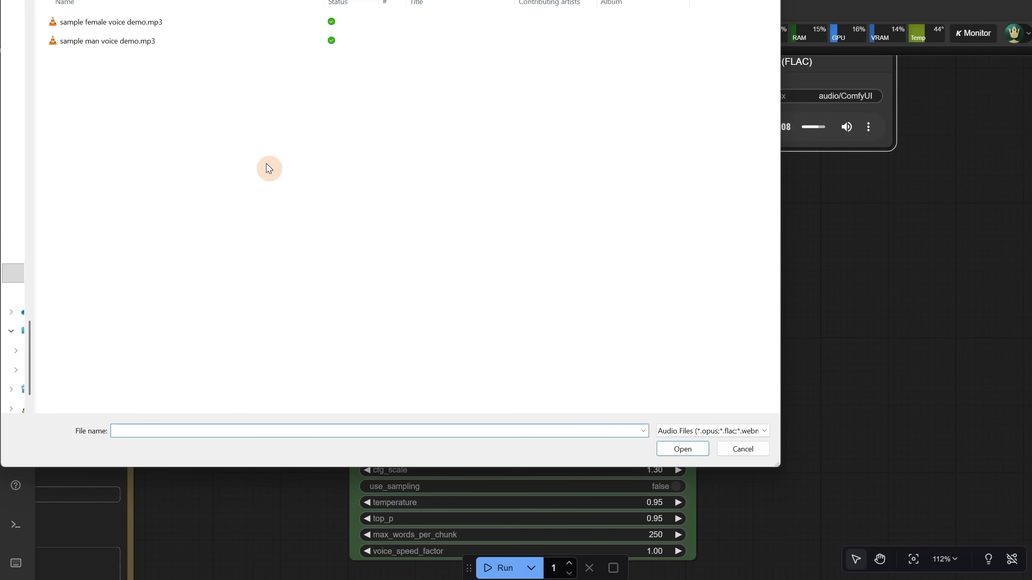
{"action": "double_click", "coordinate": [112, 22]}
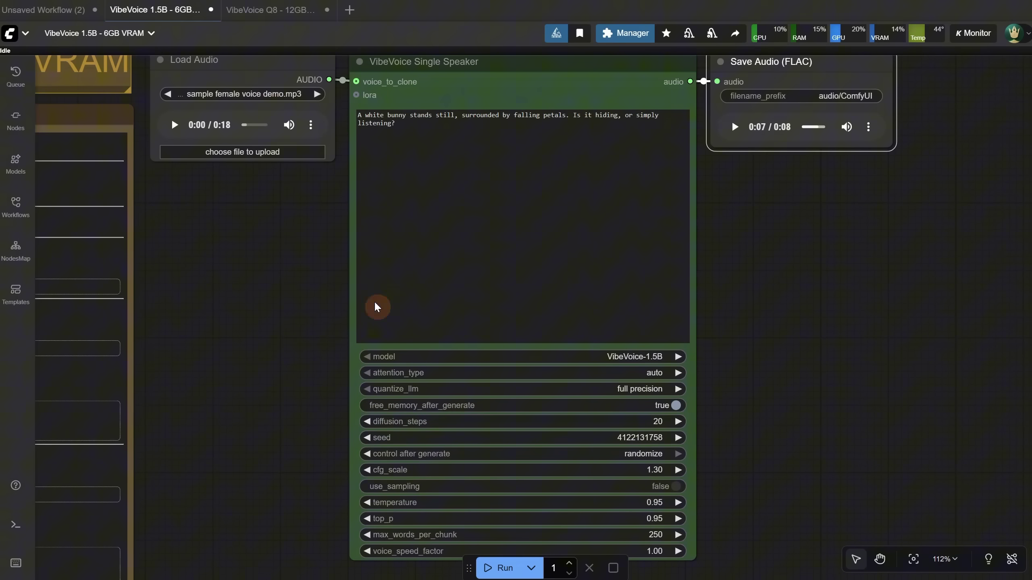
{"action": "left_click", "coordinate": [502, 569]}
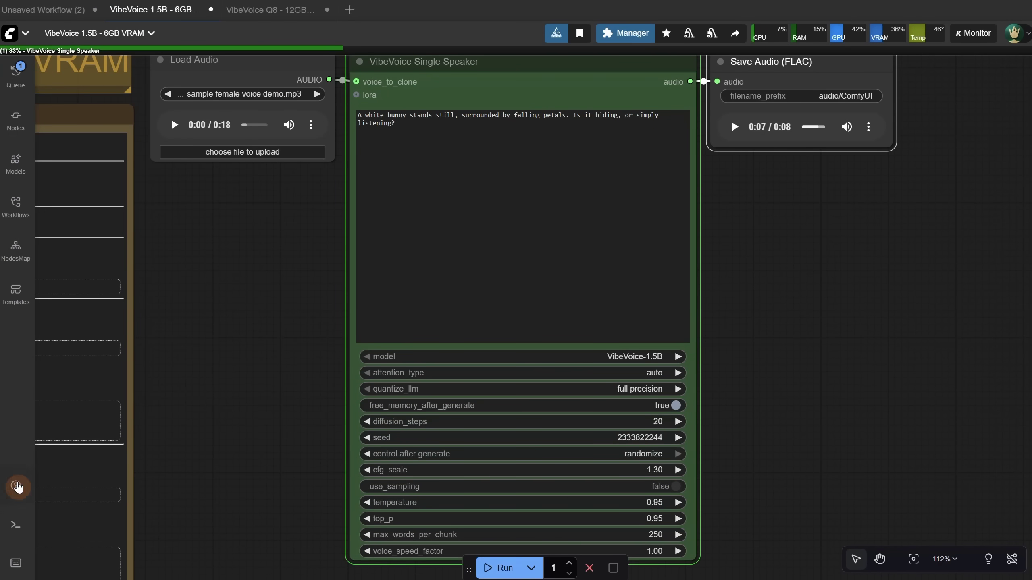
Show the Logs panel and highlight the reported generation time
{"action": "left_click", "coordinate": [19, 528]}
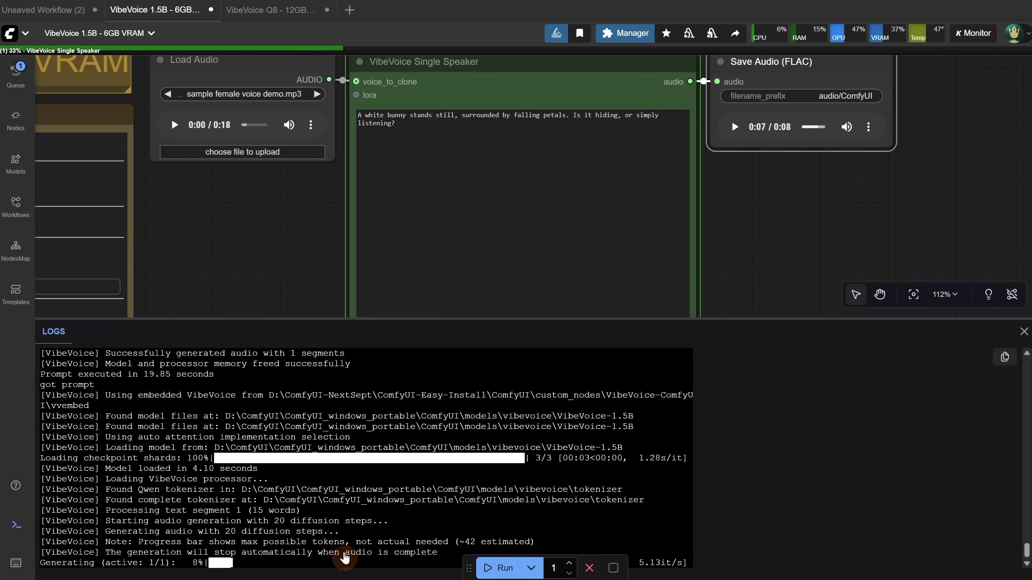
{"action": "left_click_drag", "start_coordinate": [468, 568], "coordinate": [785, 555]}
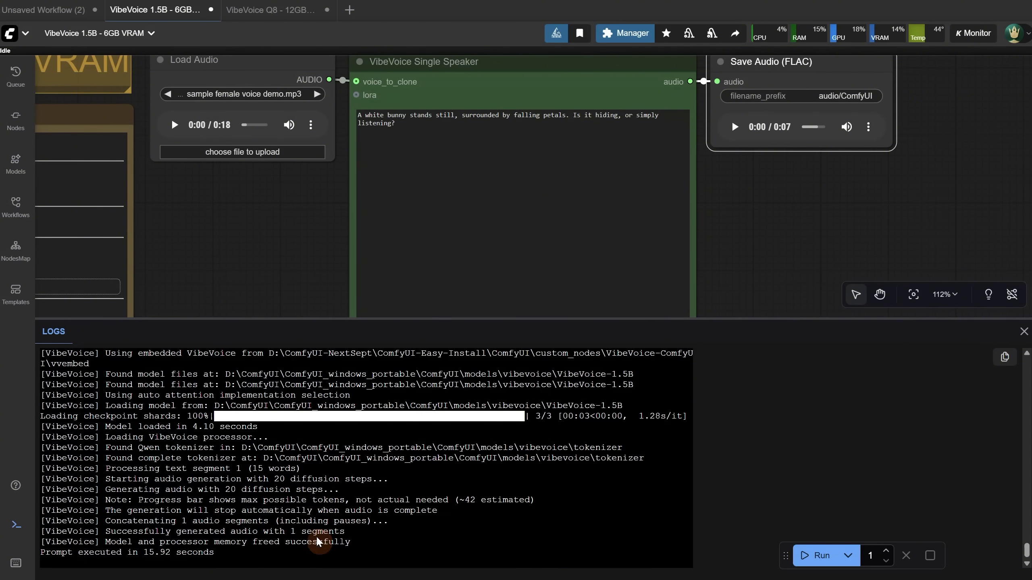
{"action": "left_click_drag", "start_coordinate": [143, 553], "coordinate": [170, 552]}
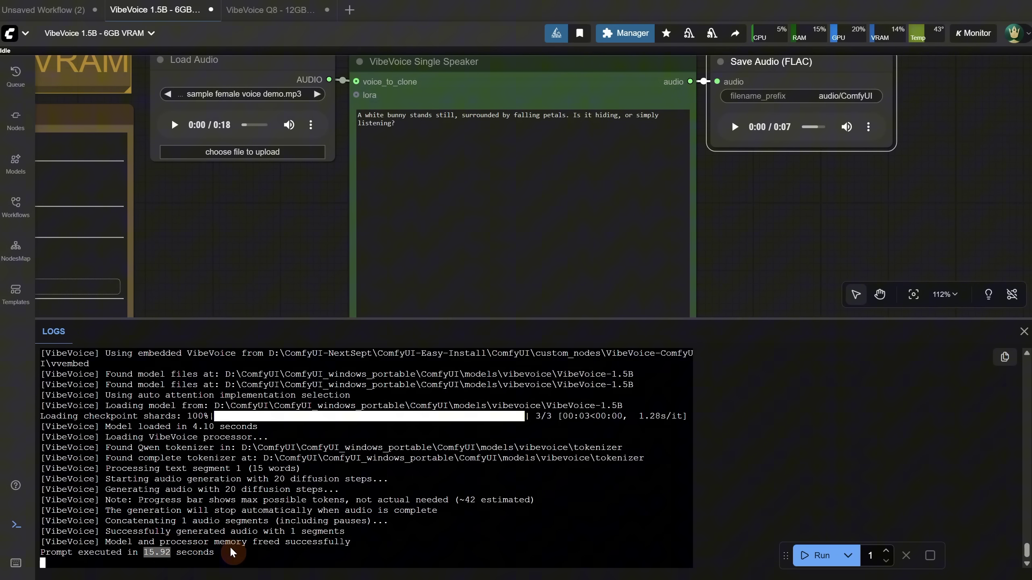
Close the logs, then play the 0:18 female reference and the 0:07 generated clip
{"action": "left_click", "coordinate": [1023, 334]}
{"action": "left_click", "coordinate": [734, 127]}
{"action": "left_click_drag", "start_coordinate": [755, 176], "coordinate": [748, 237]}
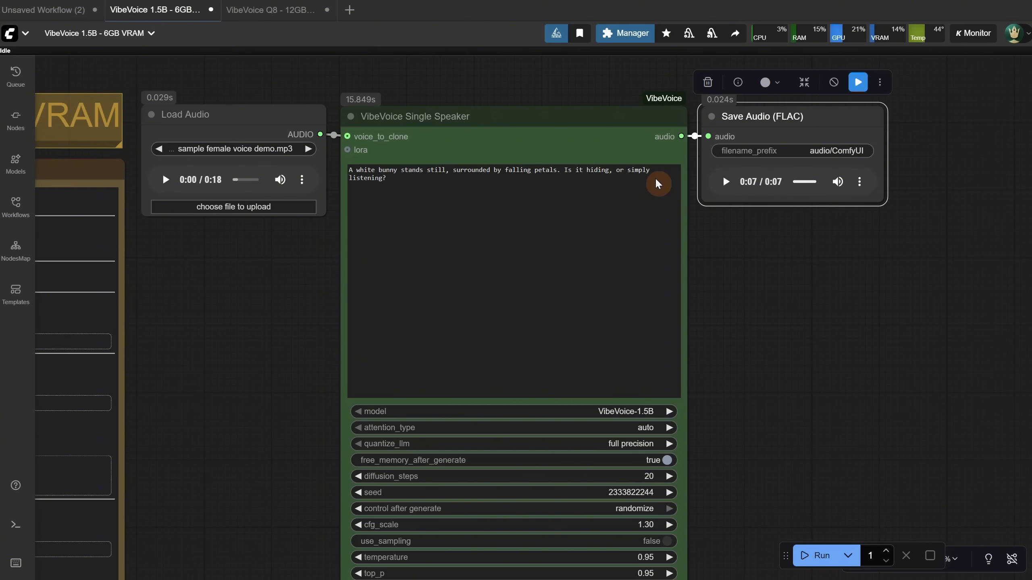
{"action": "left_click", "coordinate": [159, 181]}
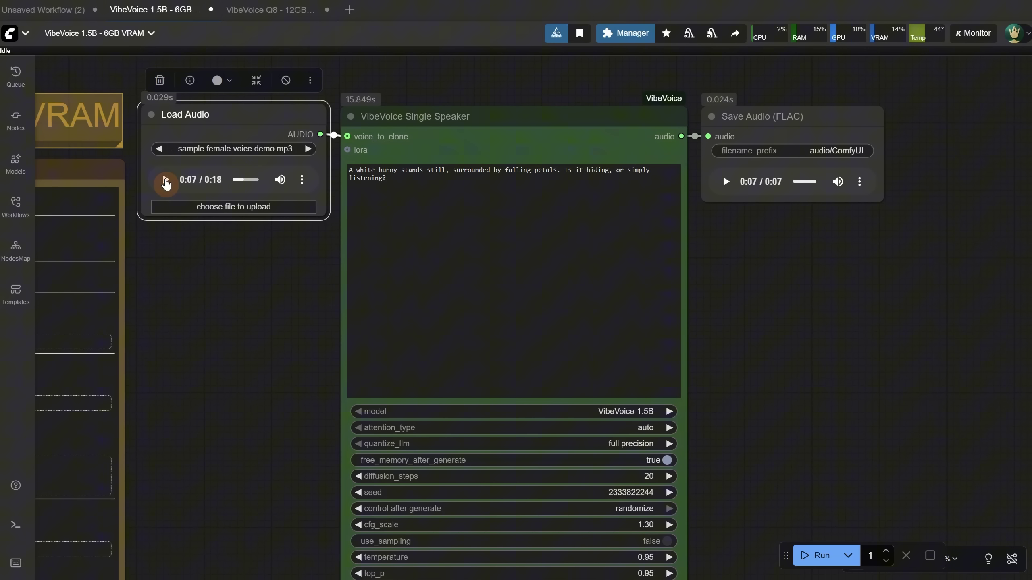
{"action": "left_click", "coordinate": [726, 182]}
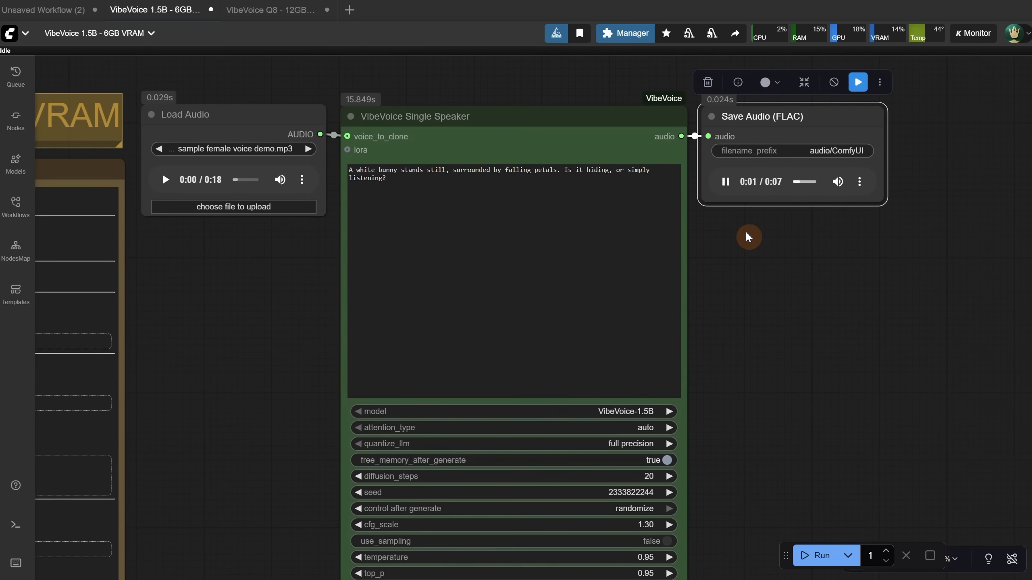
{"action": "left_click", "coordinate": [330, 225]}
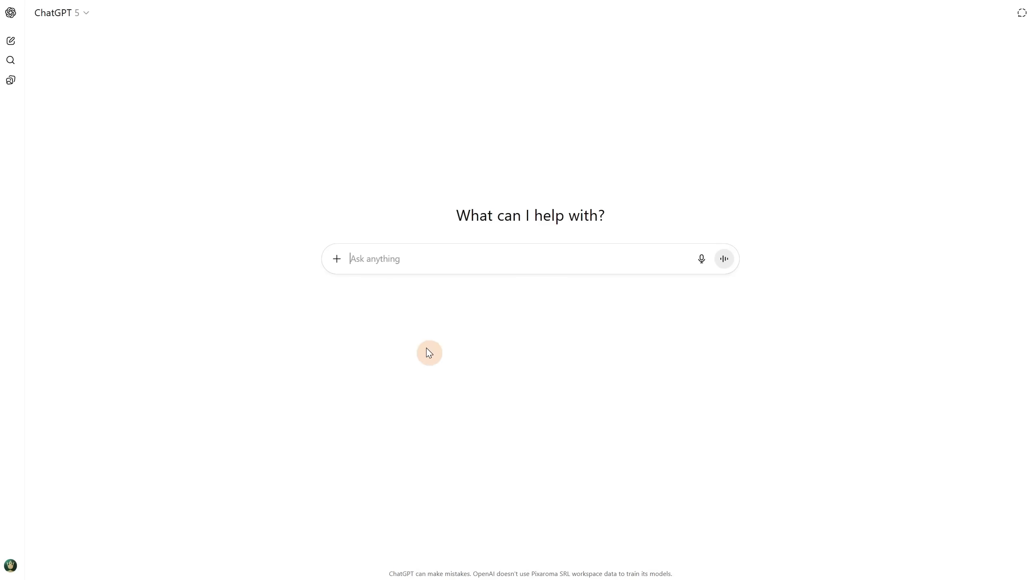
Ask ChatGPT for 'a 20 seconds text for a woman speaking about comfyui' and copy the reply paragraph
{"action": "type", "text": "f"}
{"action": "key", "text": "BackSpace"}
{"action": "type", "text": "give me a 20 seconds text for a woman spea"}
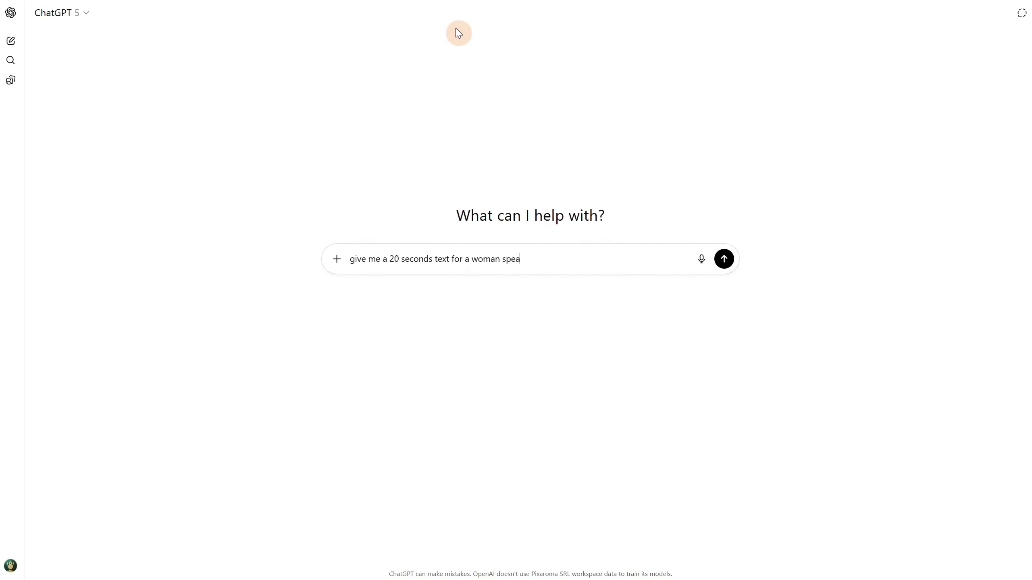
{"action": "type", "text": "king about comfyui"}
{"action": "key", "text": "Return"}
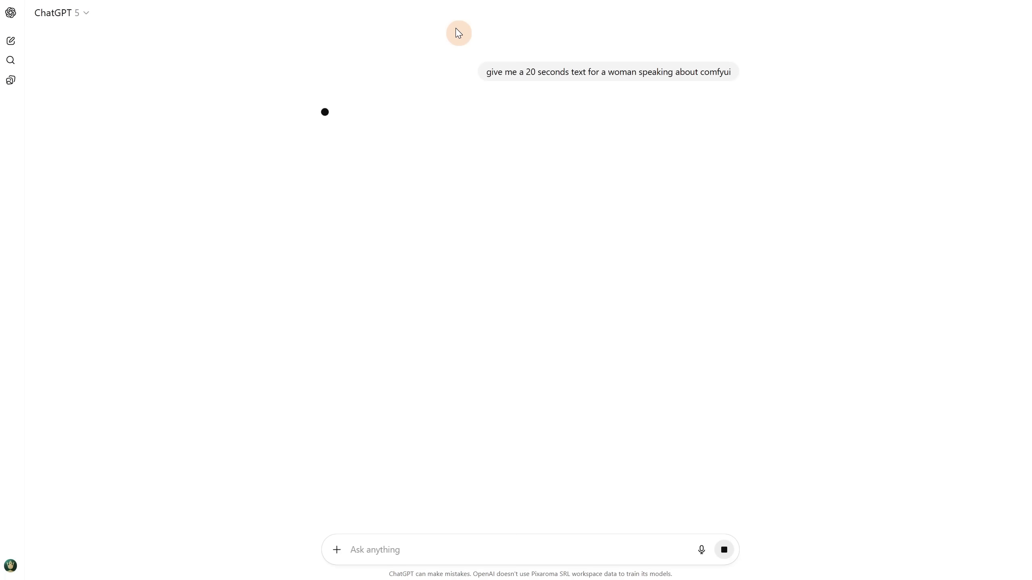
{"action": "triple_click", "coordinate": [571, 189]}
{"action": "right_click", "coordinate": [592, 173]}
{"action": "left_click", "coordinate": [626, 191]}
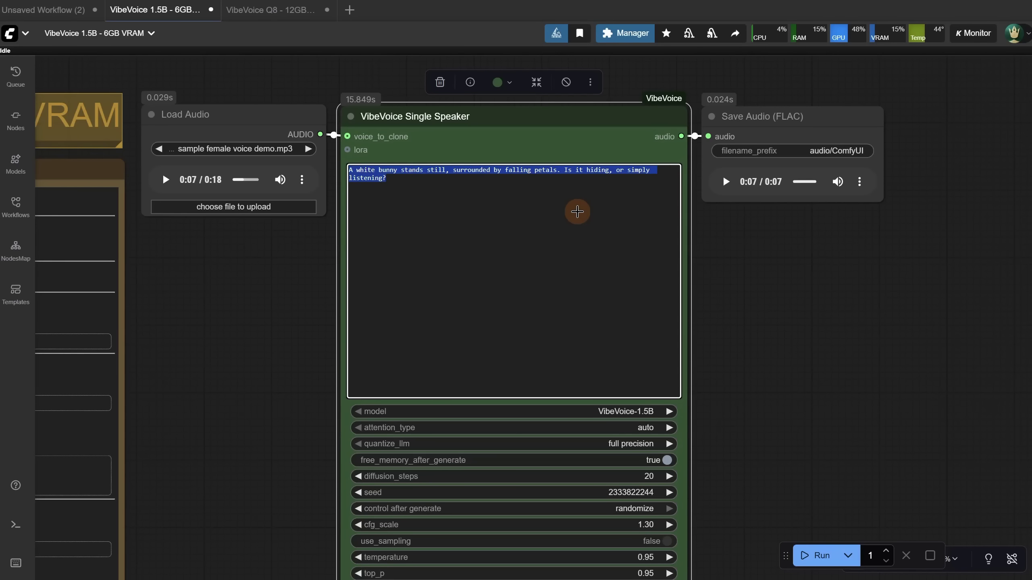
Paste the ComfyUI script into VibeVoice Single Speaker, generate, and play the 27-second cloned clip
{"action": "key", "text": "ctrl+v"}
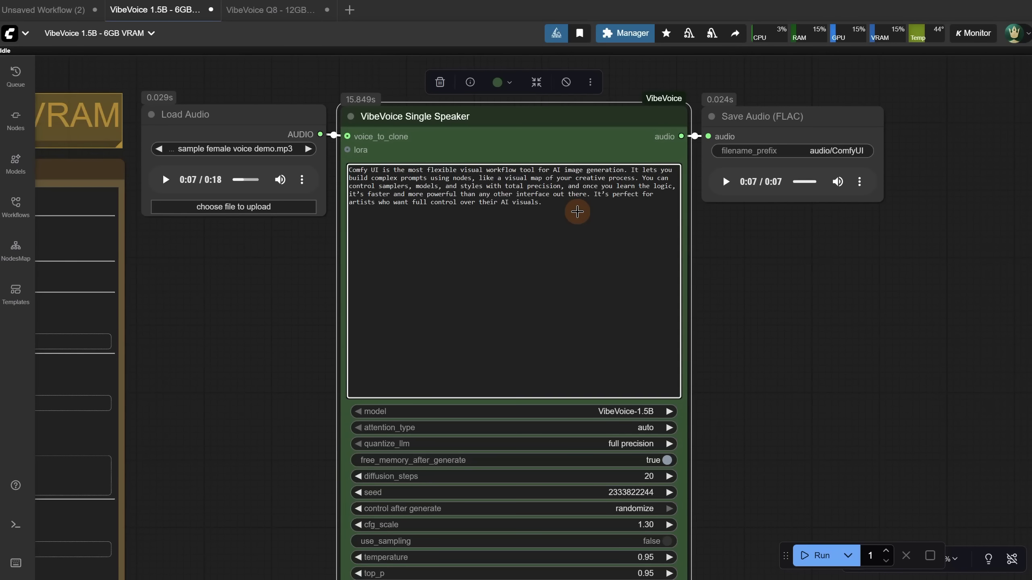
{"action": "left_click", "coordinate": [811, 555]}
{"action": "scroll", "coordinate": [737, 308], "scroll_direction": "up", "scroll_amount": 2}
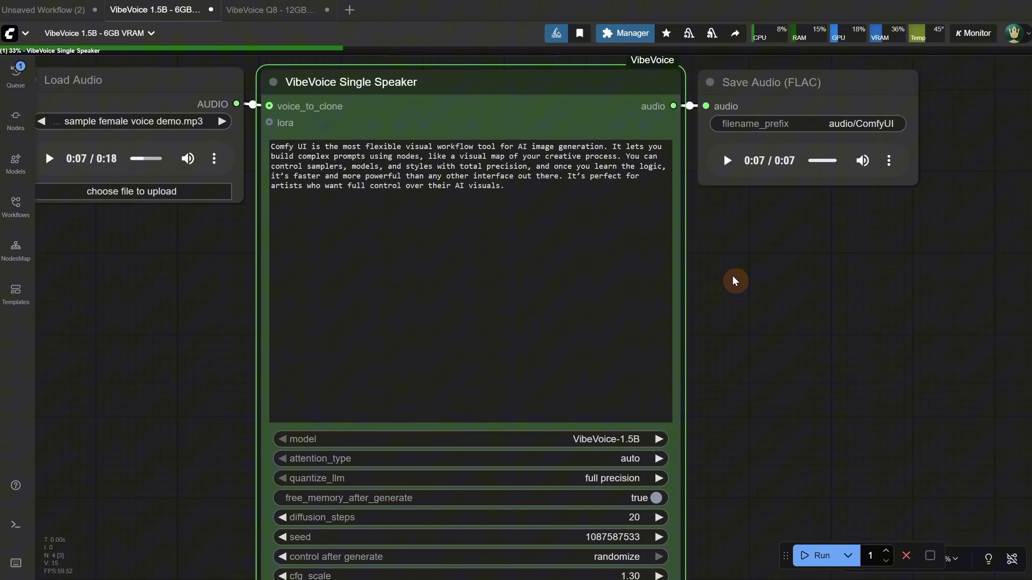
{"action": "left_click", "coordinate": [15, 525]}
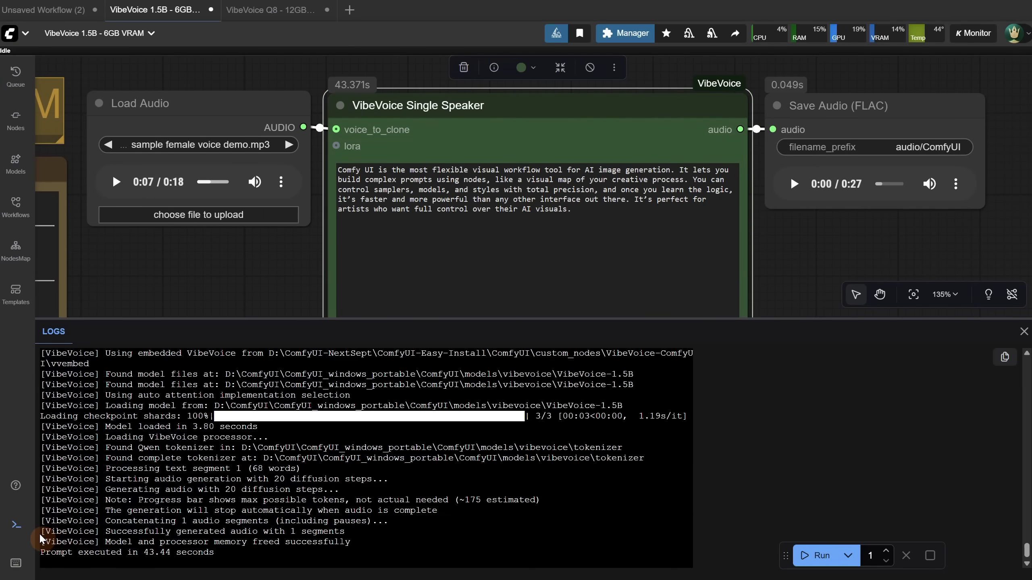
{"action": "left_click", "coordinate": [16, 525]}
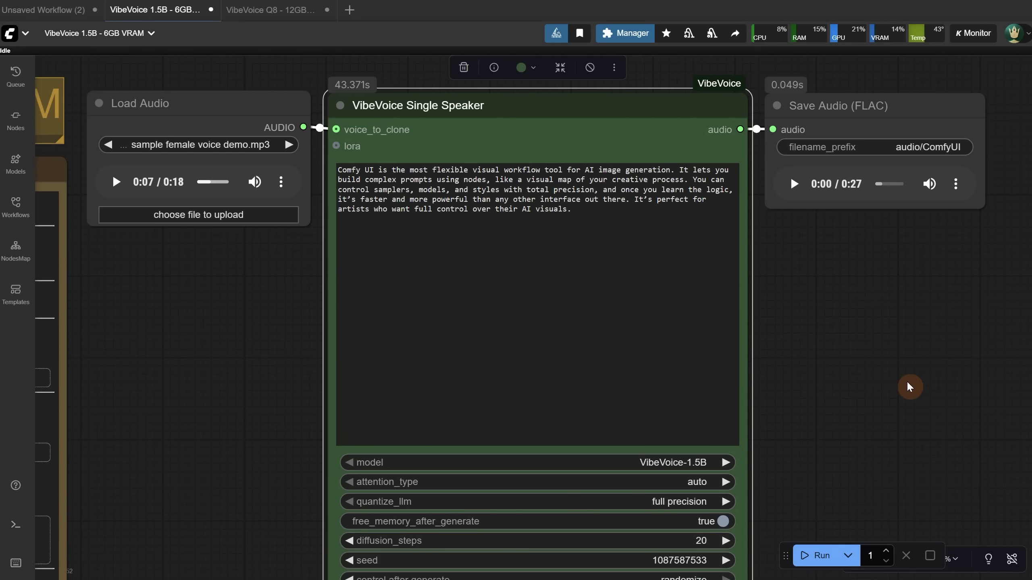
{"action": "left_click", "coordinate": [794, 184]}
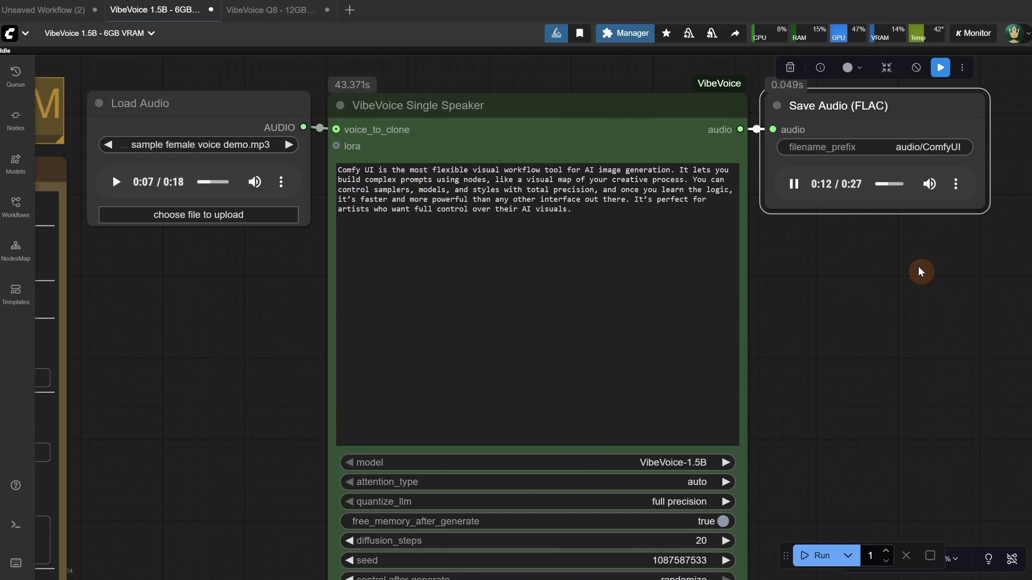
Ask ChatGPT for a shorter text about the year 1981 and select the reply
{"action": "key", "text": "Tab"}
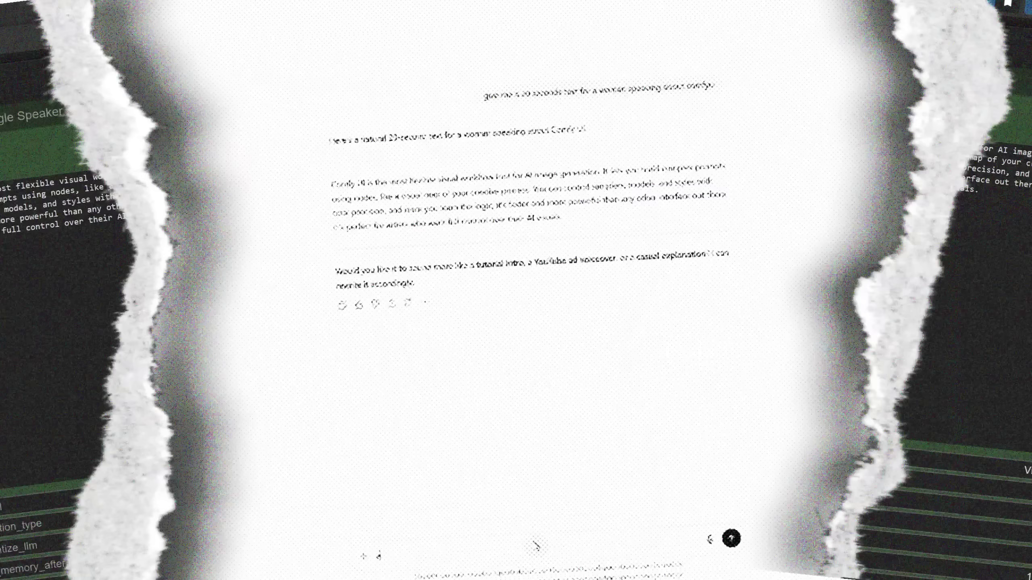
{"action": "type", "text": "shorter about the year 1981"}
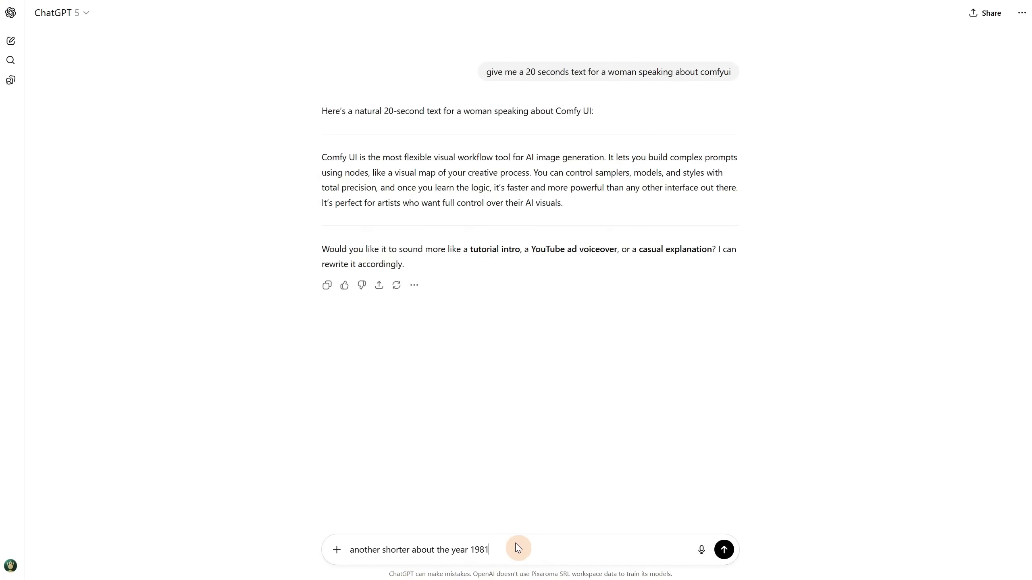
{"action": "key", "text": "Return"}
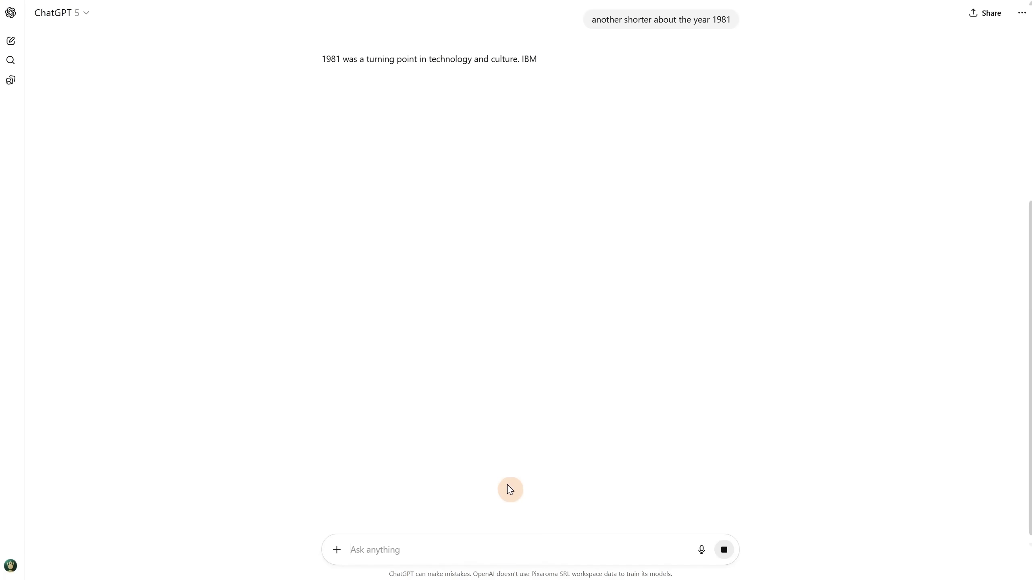
{"action": "left_click_drag", "start_coordinate": [314, 61], "coordinate": [539, 113]}
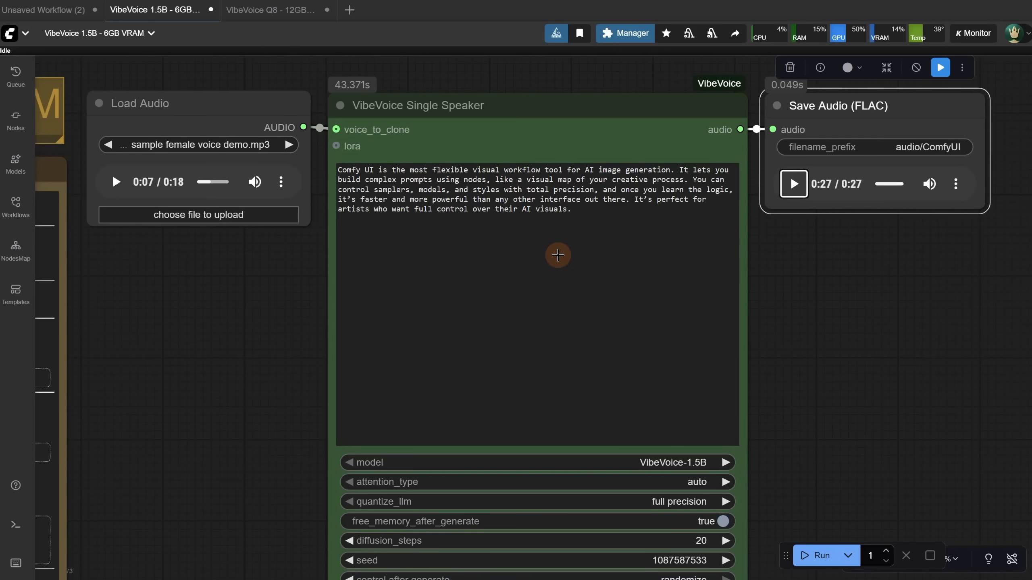
Replace the VibeVoice script with the 1981 text, generate, and play the 19-second clip
{"action": "left_click", "coordinate": [560, 252]}
{"action": "key", "text": "ctrl+a"}
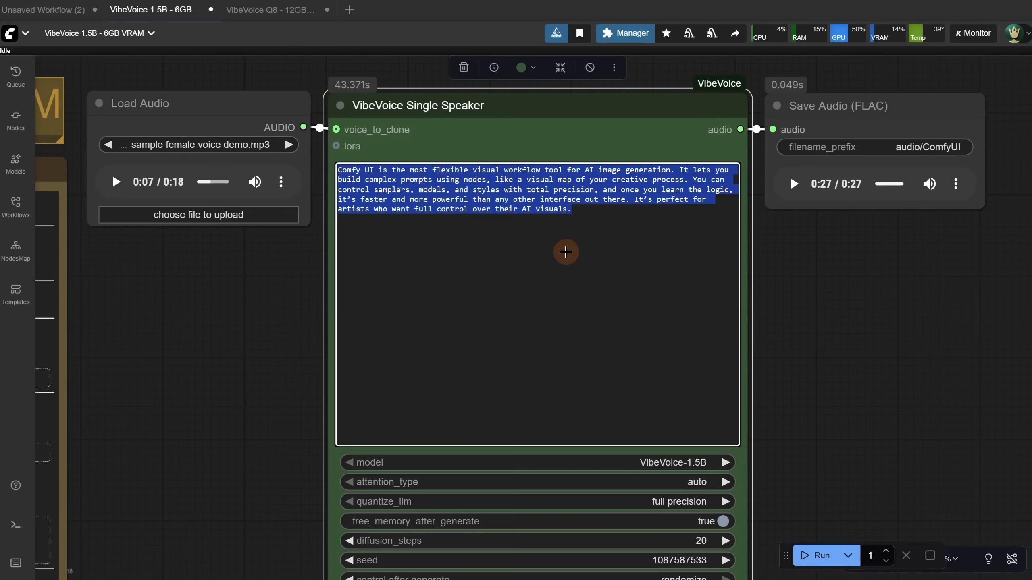
{"action": "key", "text": "ctrl+v"}
{"action": "left_click", "coordinate": [814, 555]}
{"action": "left_click", "coordinate": [793, 188]}
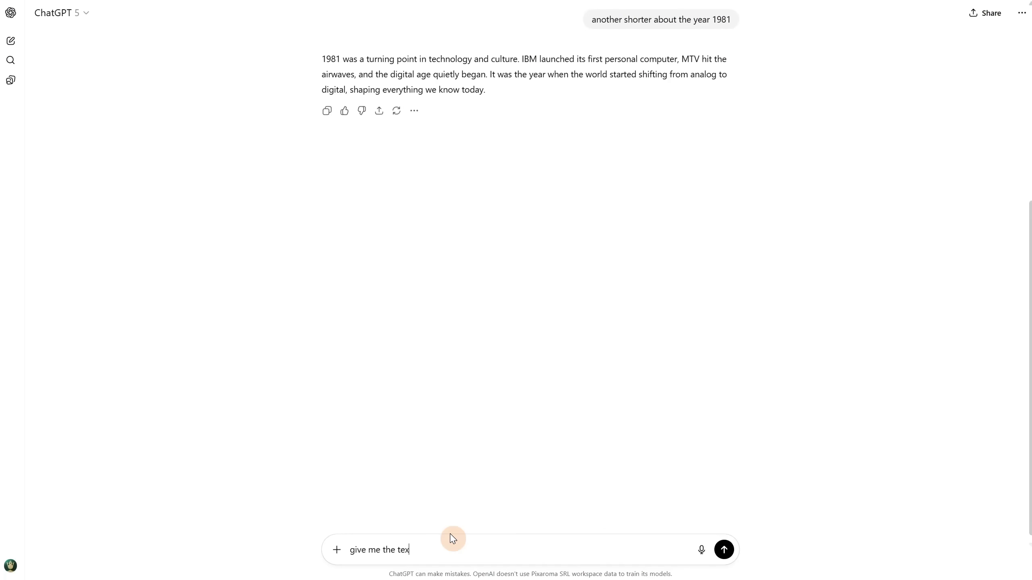
Ask ChatGPT to put the 1981 text in French and select the translation
{"action": "type", "text": "t in french"}
{"action": "key", "text": "Return"}
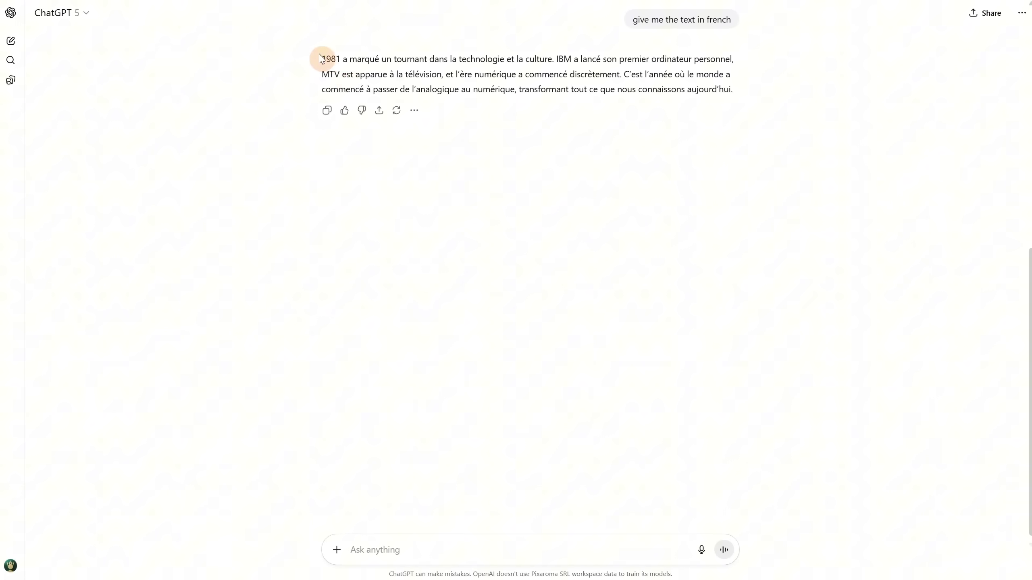
{"action": "left_click_drag", "start_coordinate": [323, 57], "coordinate": [759, 110]}
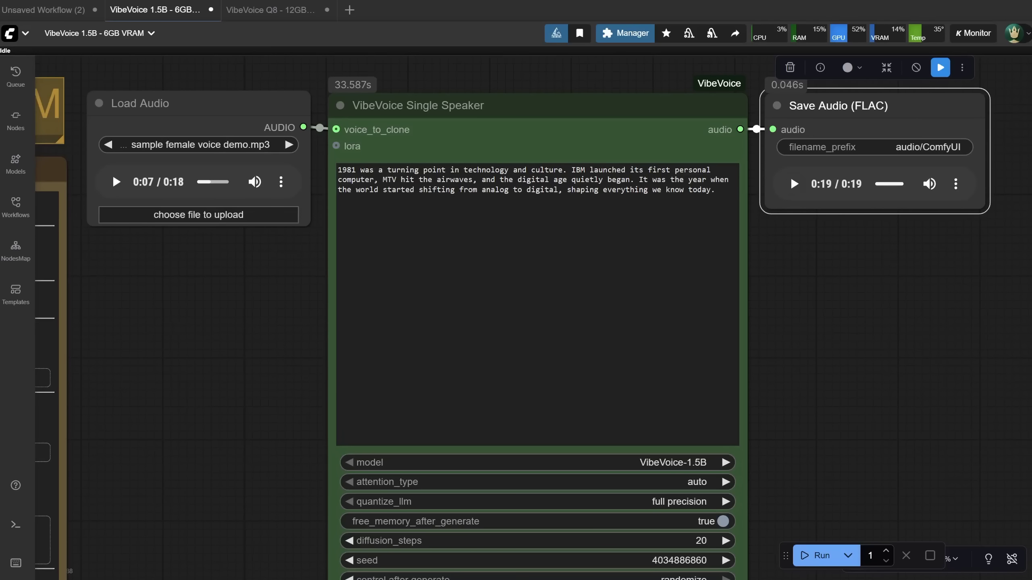
Replace the English 1981 text with the French translation, generate, and play the 26-second French clip
{"action": "left_click", "coordinate": [565, 230]}
{"action": "key", "text": "ctrl+a"}
{"action": "key", "text": "ctrl+v"}
{"action": "left_click", "coordinate": [817, 555]}
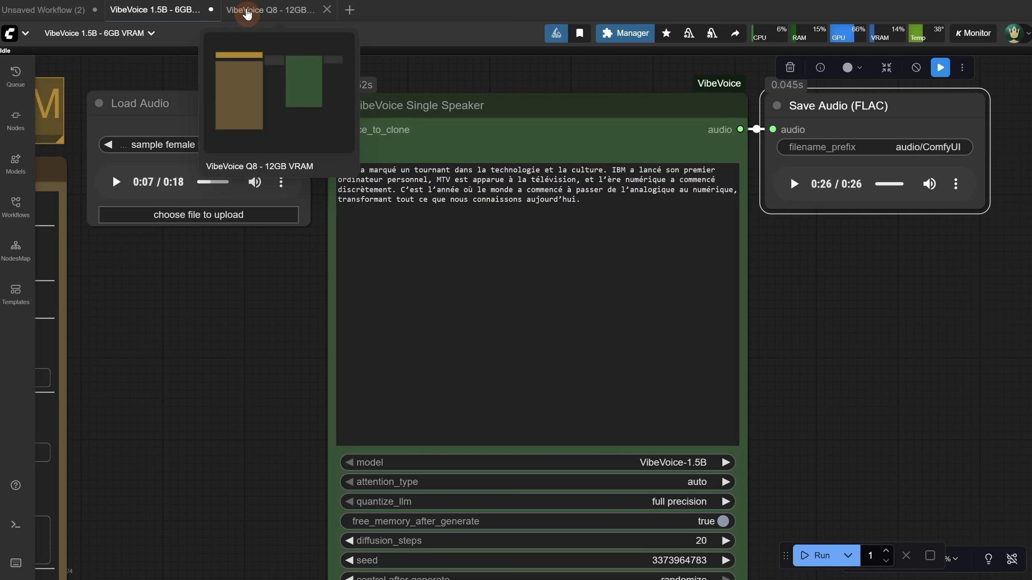
{"action": "left_click", "coordinate": [793, 184]}
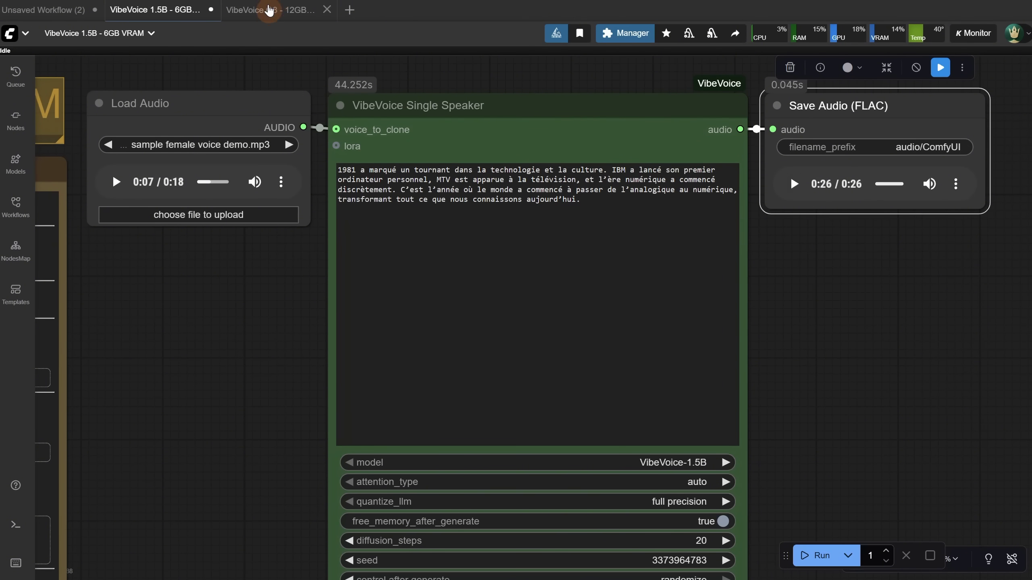
In the VibeVoice Q8 workflow, set the voice model to VibeVoice-Q8
{"action": "left_click", "coordinate": [270, 8]}
{"action": "scroll", "coordinate": [615, 275], "scroll_direction": "up", "scroll_amount": 3}
{"action": "left_click", "coordinate": [602, 321]}
{"action": "left_click", "coordinate": [608, 334]}
{"action": "scroll", "coordinate": [491, 163], "scroll_direction": "down", "scroll_amount": 7}
Duplicate the three workflow nodes and place the copy below the originals
{"action": "left_click_drag", "start_coordinate": [351, 81], "coordinate": [630, 326]}
{"action": "key", "text": "ctrl+c"}
{"action": "key", "text": "ctrl+v"}
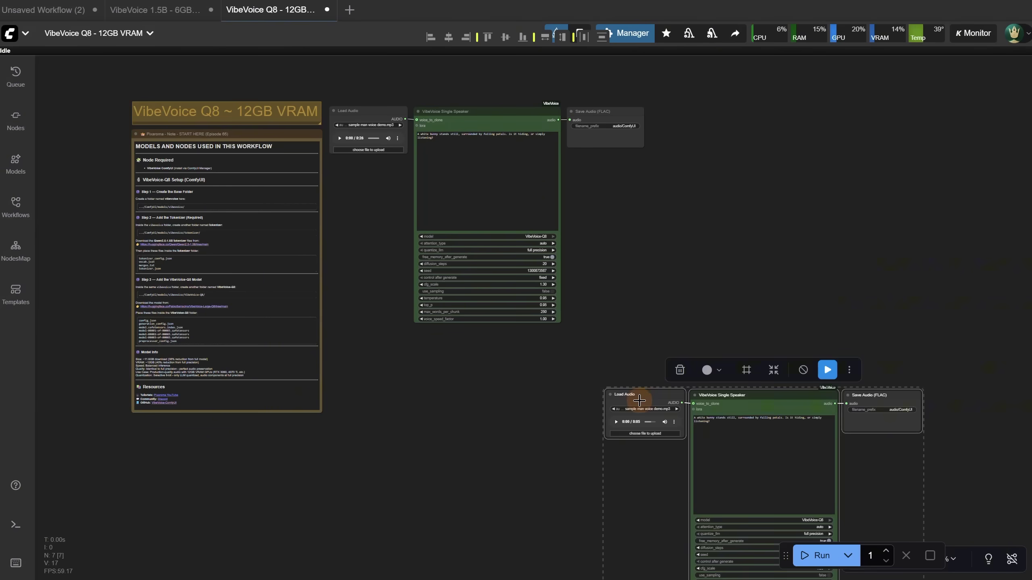
{"action": "left_click_drag", "start_coordinate": [613, 392], "coordinate": [362, 345]}
{"action": "left_click", "coordinate": [635, 255]}
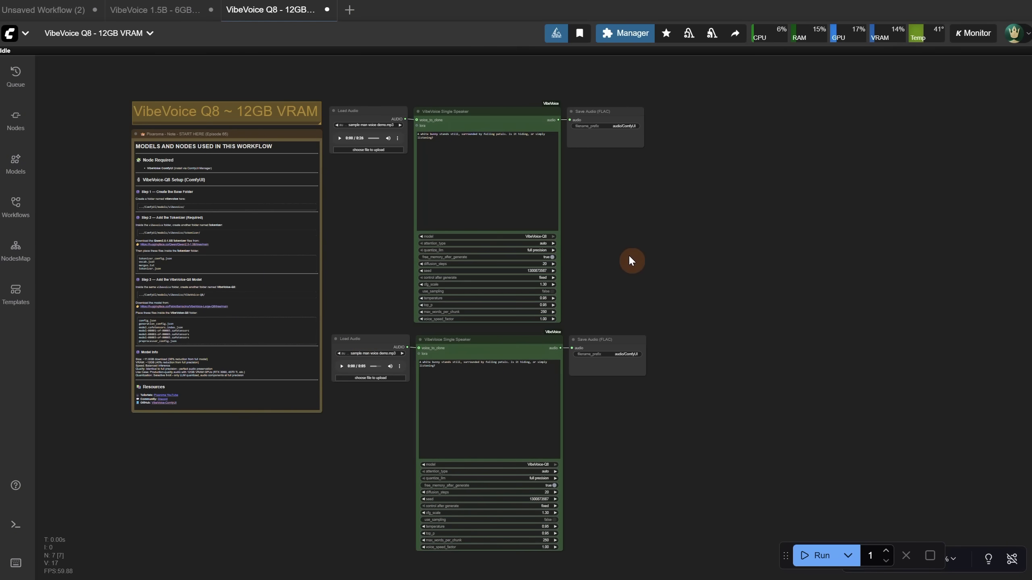
Set the top chain's model to VibeVoice-1.5B, keeping both chains in view
{"action": "scroll", "coordinate": [459, 284], "scroll_direction": "up", "scroll_amount": 3}
{"action": "left_click", "coordinate": [596, 208]}
{"action": "left_click", "coordinate": [604, 208]}
{"action": "left_click_drag", "start_coordinate": [703, 279], "coordinate": [671, 137]}
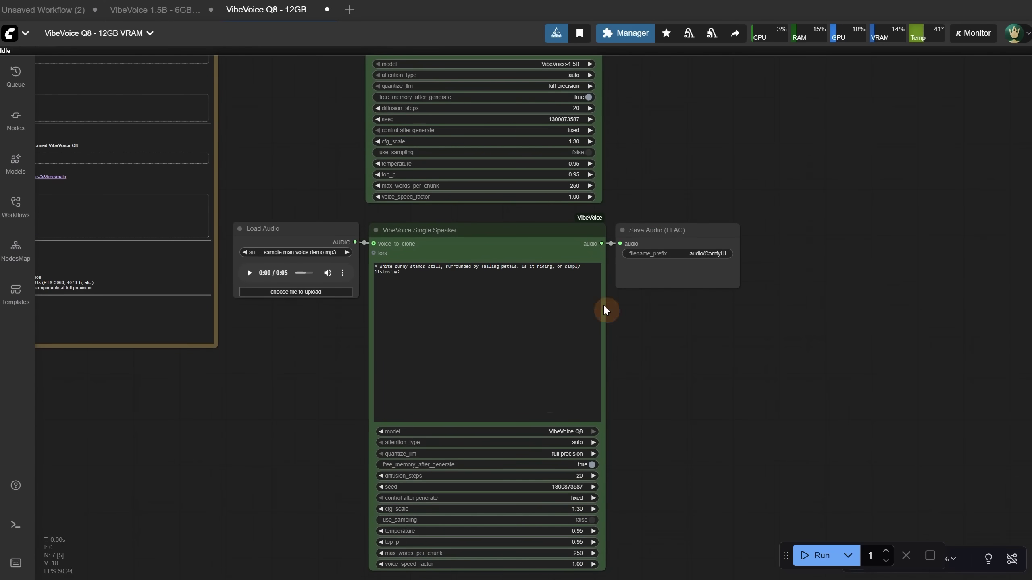
{"action": "left_click_drag", "start_coordinate": [699, 348], "coordinate": [696, 411]}
Generate the bunny sentence with both models and play the lower chain's 7-second Q8 clip
{"action": "left_click", "coordinate": [829, 565]}
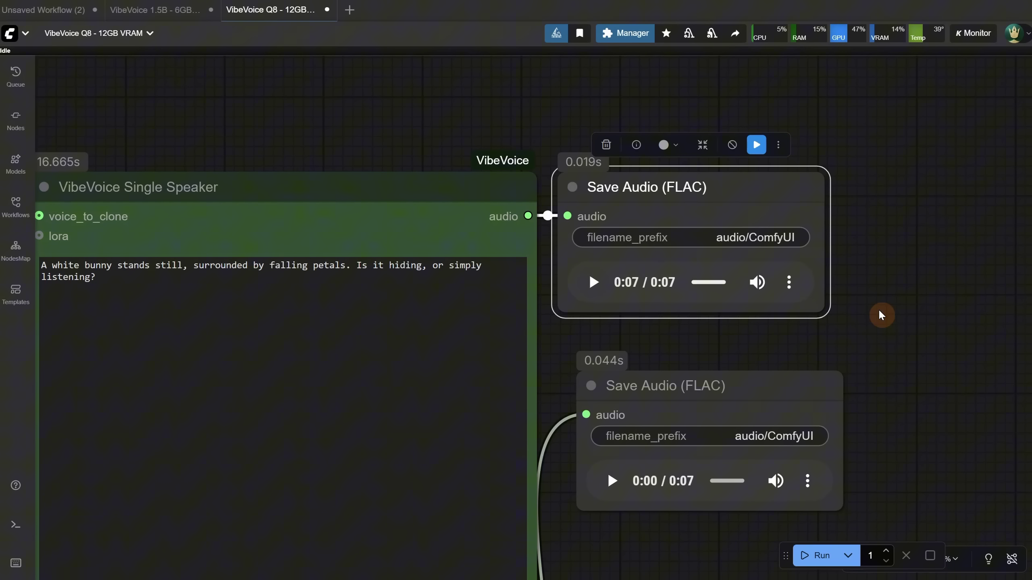
{"action": "left_click", "coordinate": [611, 481]}
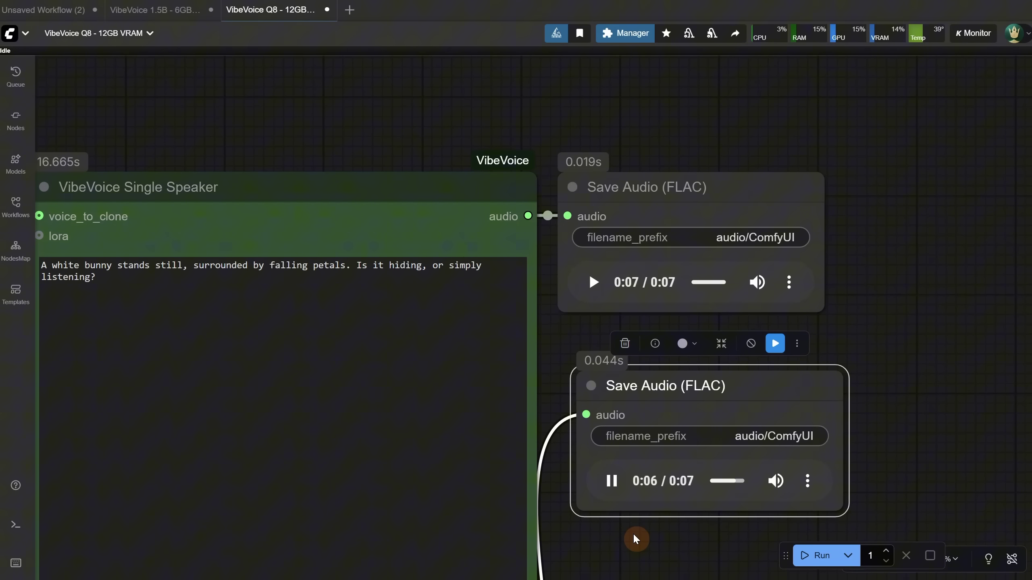
{"action": "scroll", "coordinate": [901, 350], "scroll_direction": "down", "scroll_amount": 5}
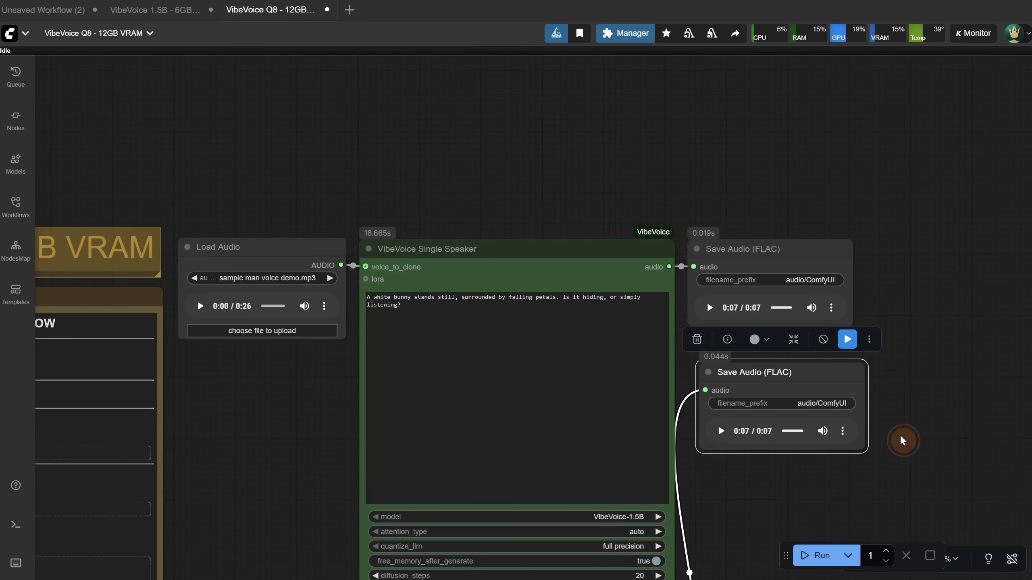
{"action": "scroll", "coordinate": [901, 441], "scroll_direction": "up", "scroll_amount": 5}
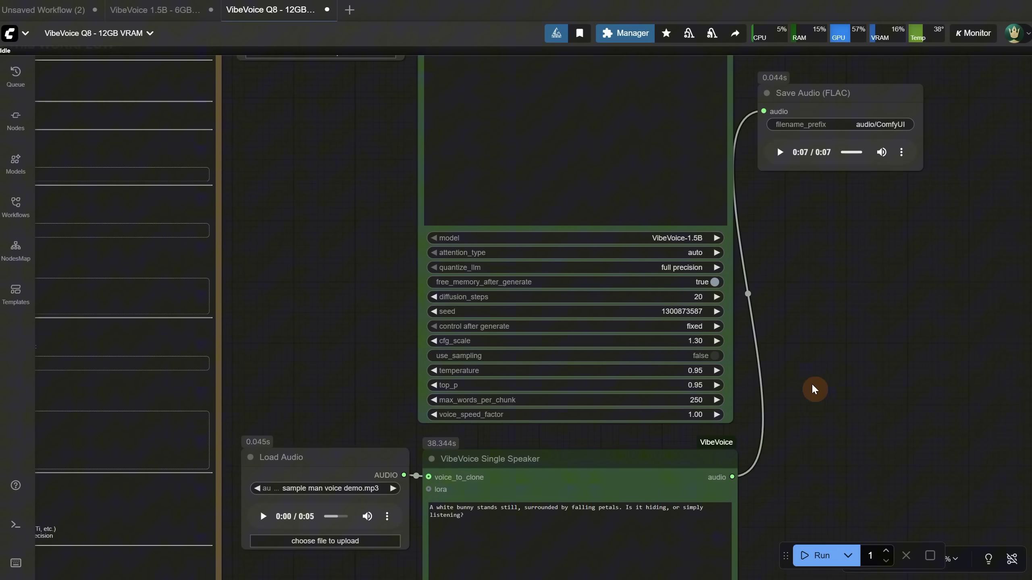
Regenerate both clips, open ComfyUI's output audio folder of .flac files, and replay the 1.5B clip
{"action": "left_click_drag", "start_coordinate": [791, 468], "coordinate": [767, 131]}
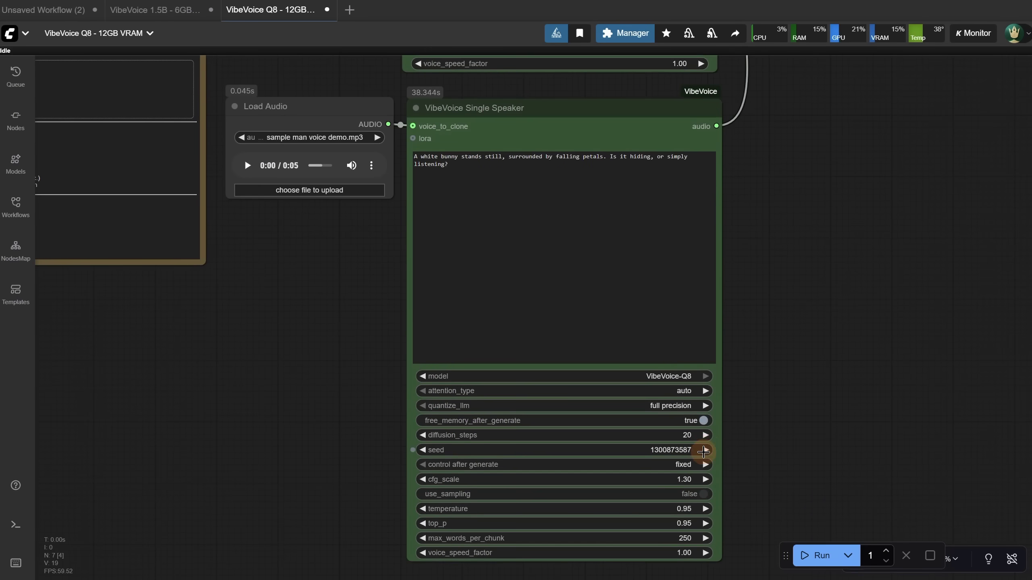
{"action": "left_click", "coordinate": [815, 555]}
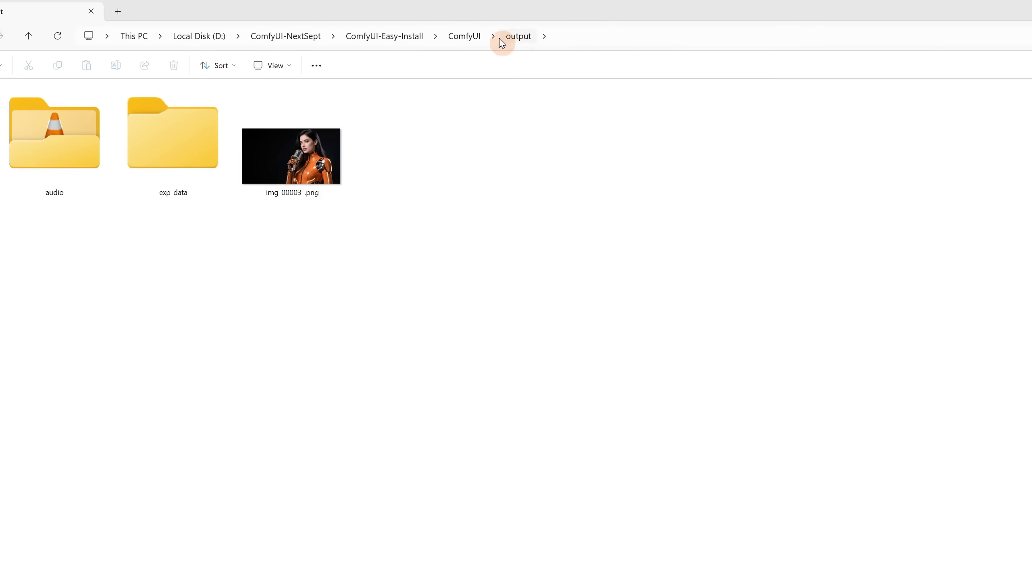
{"action": "double_click", "coordinate": [83, 152]}
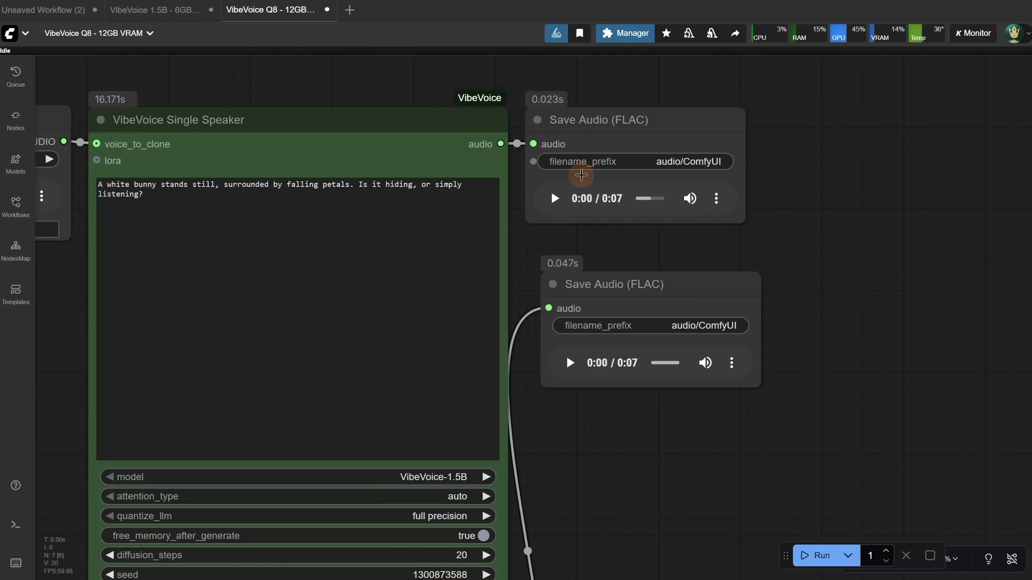
{"action": "left_click", "coordinate": [551, 199]}
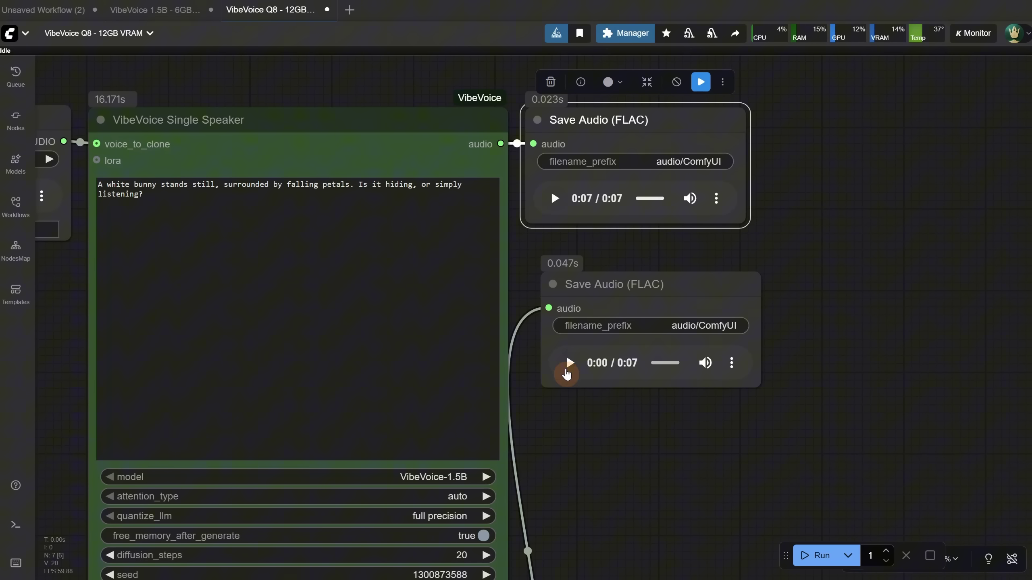
Replay the lower Q8 clip and the top 1.5B clip to compare them, then open the ComfyUI workflow menu
{"action": "left_click", "coordinate": [569, 363]}
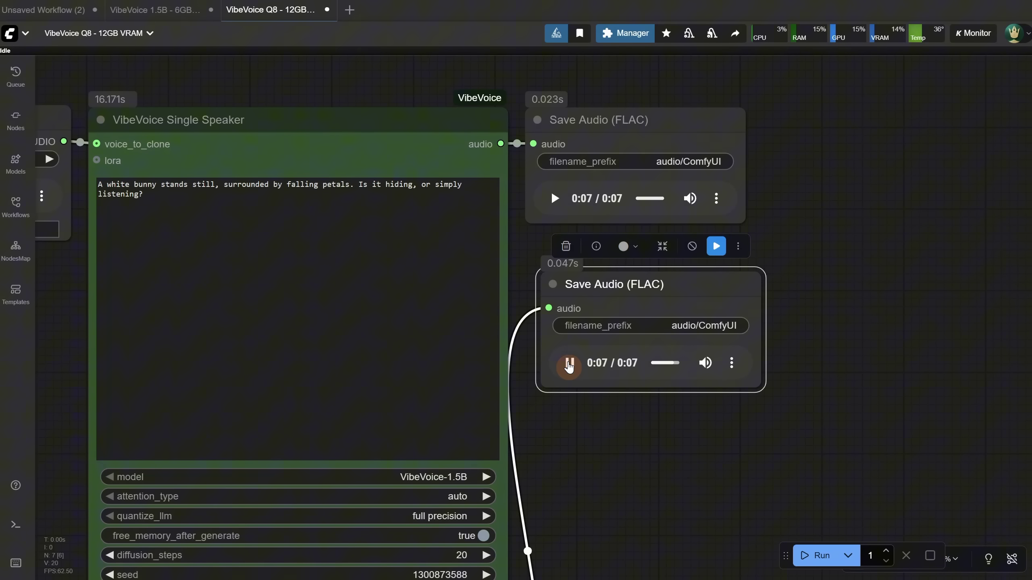
{"action": "scroll", "coordinate": [883, 245], "scroll_direction": "down", "scroll_amount": 8}
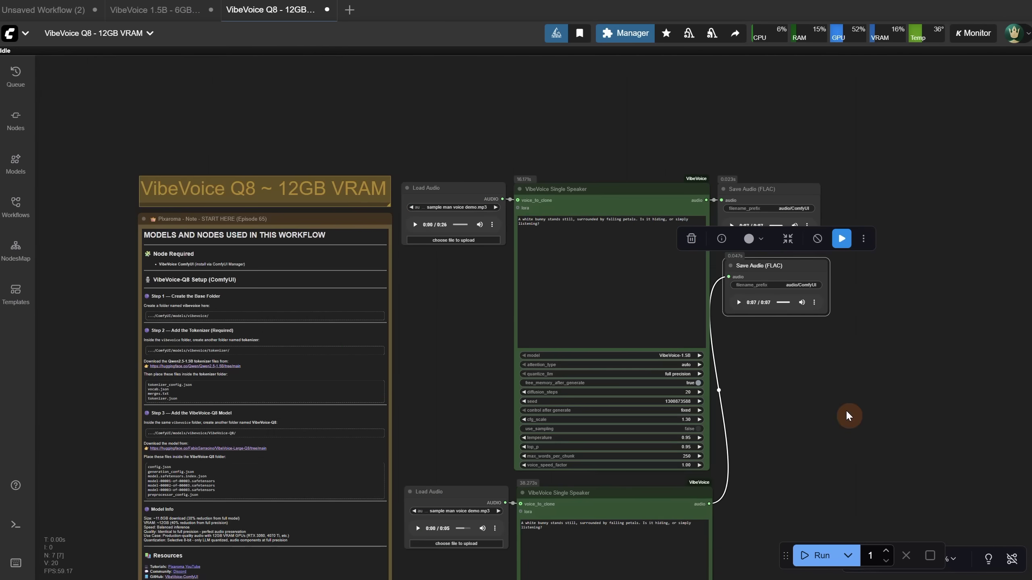
{"action": "left_click_drag", "start_coordinate": [840, 410], "coordinate": [844, 294]}
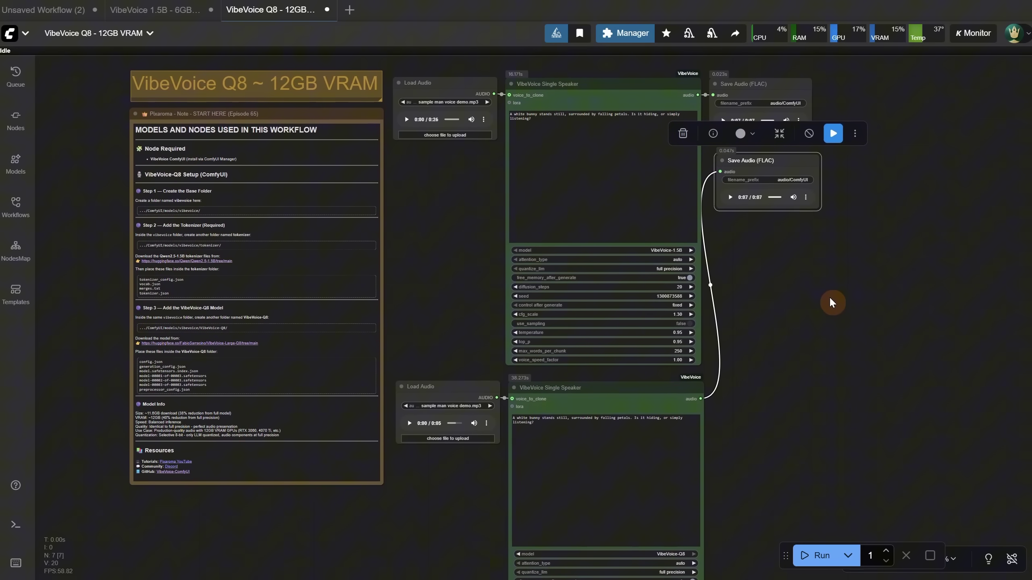
{"action": "scroll", "coordinate": [828, 297], "scroll_direction": "up", "scroll_amount": 8}
{"action": "left_click", "coordinate": [551, 199]}
{"action": "left_click", "coordinate": [840, 311]}
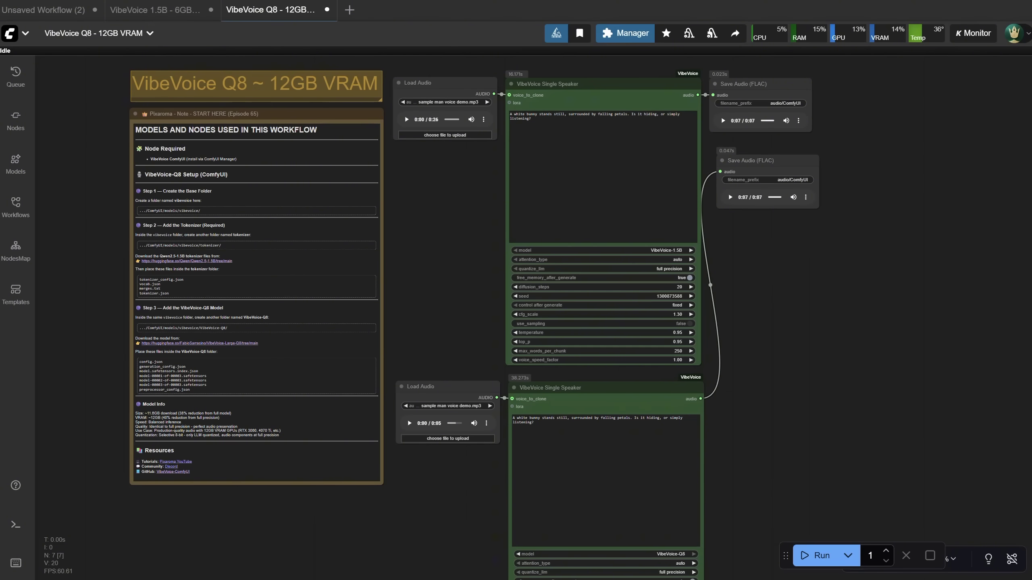
{"action": "left_click", "coordinate": [11, 33]}
Open the workflow file 'VibeVoice Q8 MULTI Speaker - 12GB VRAM.json'
{"action": "mouse_move", "coordinate": [60, 81]}
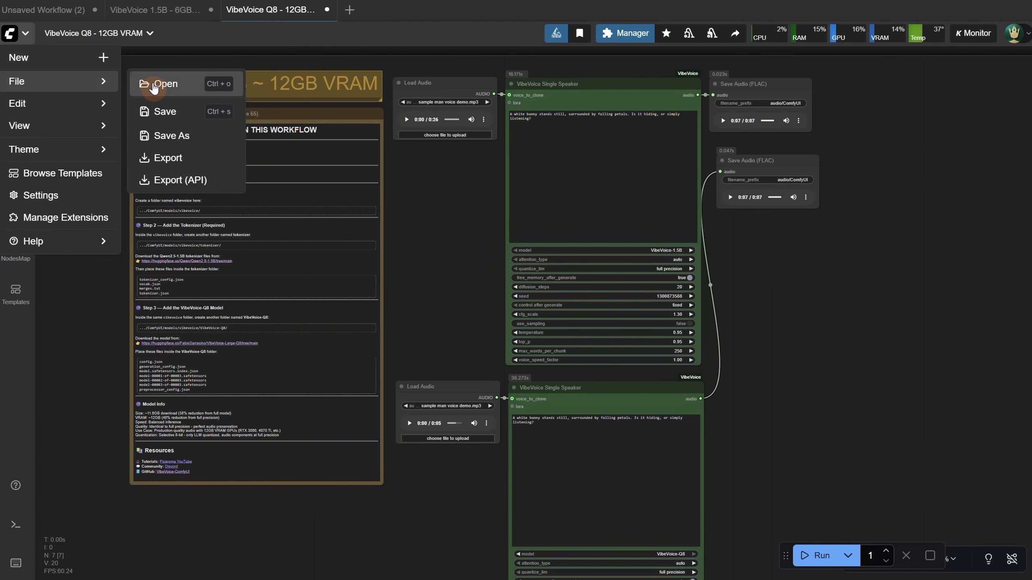
{"action": "left_click", "coordinate": [151, 83]}
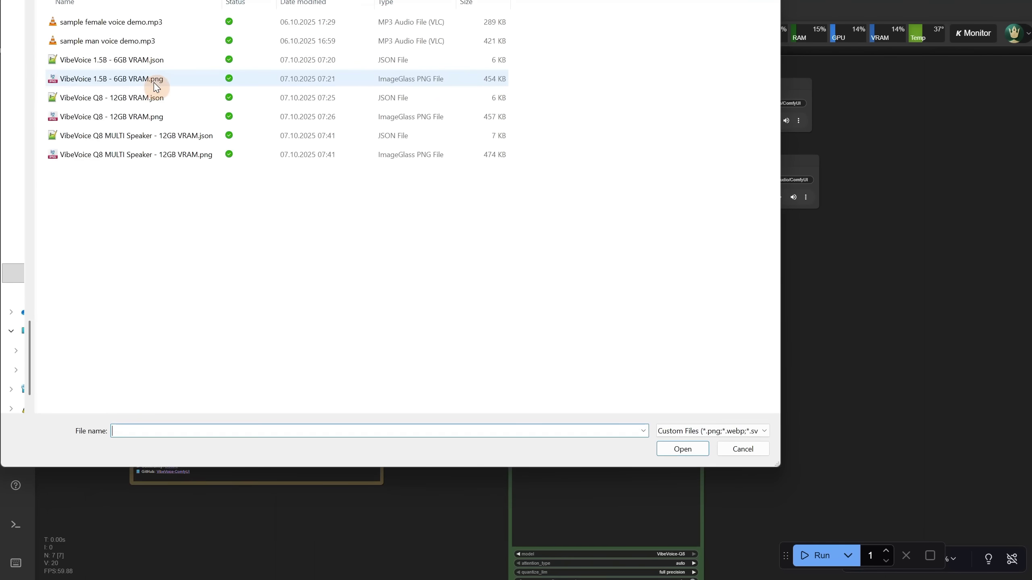
{"action": "double_click", "coordinate": [121, 140]}
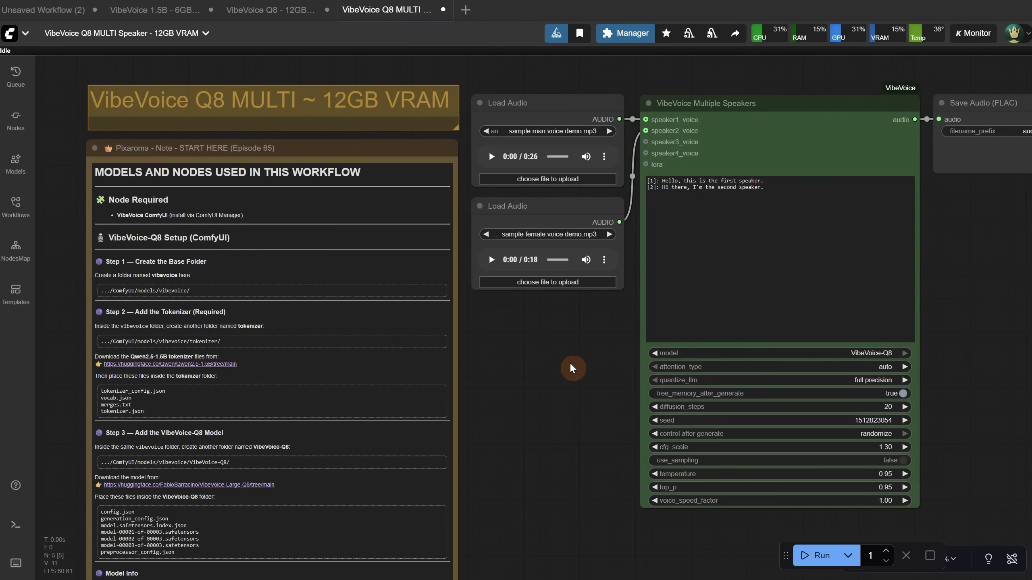
Space out the male and female voice sample nodes and generate the two-speaker conversation
{"action": "scroll", "coordinate": [767, 260], "scroll_direction": "up", "scroll_amount": 5}
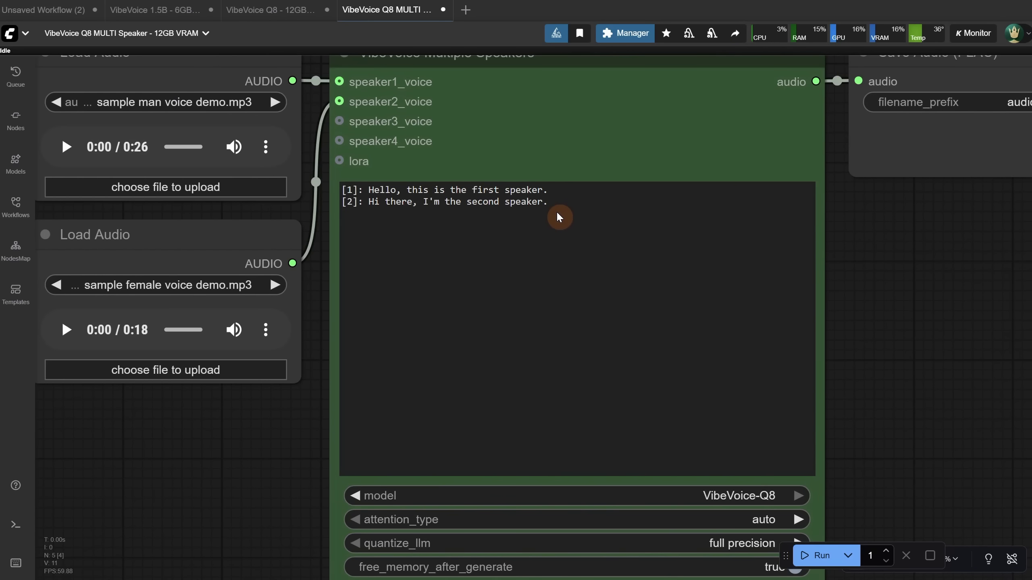
{"action": "scroll", "coordinate": [560, 217], "scroll_direction": "down", "scroll_amount": 4}
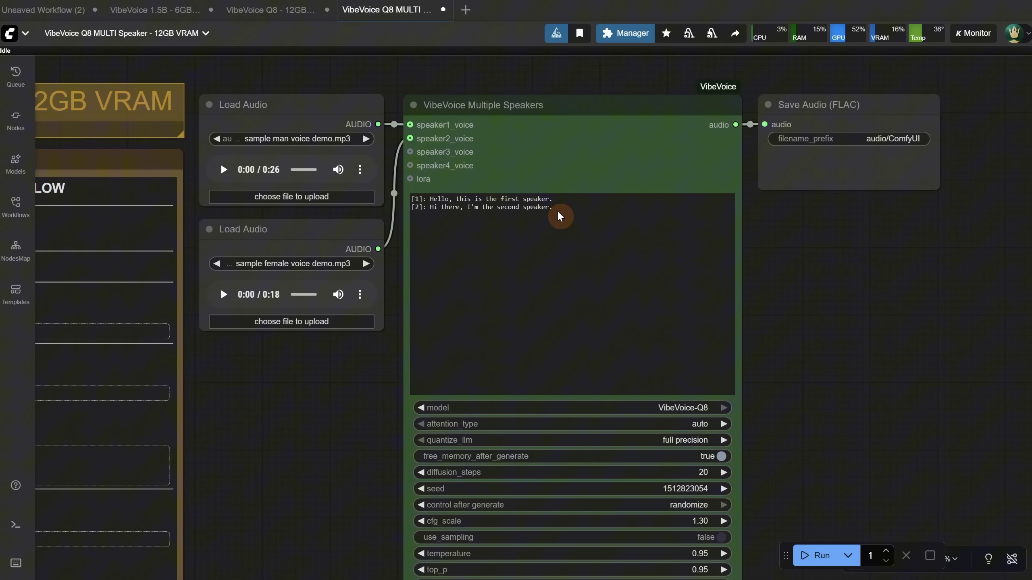
{"action": "left_click_drag", "start_coordinate": [311, 112], "coordinate": [311, 99]}
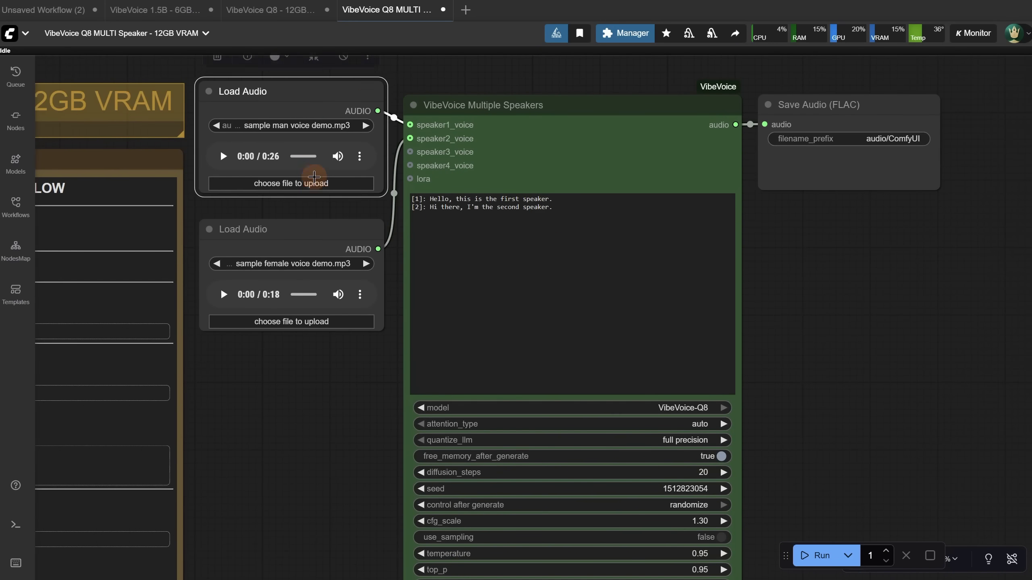
{"action": "mouse_move", "coordinate": [315, 226]}
{"action": "left_mouse_down"}
{"action": "mouse_move", "coordinate": [298, 257]}
{"action": "mouse_move", "coordinate": [307, 244]}
{"action": "left_mouse_up"}
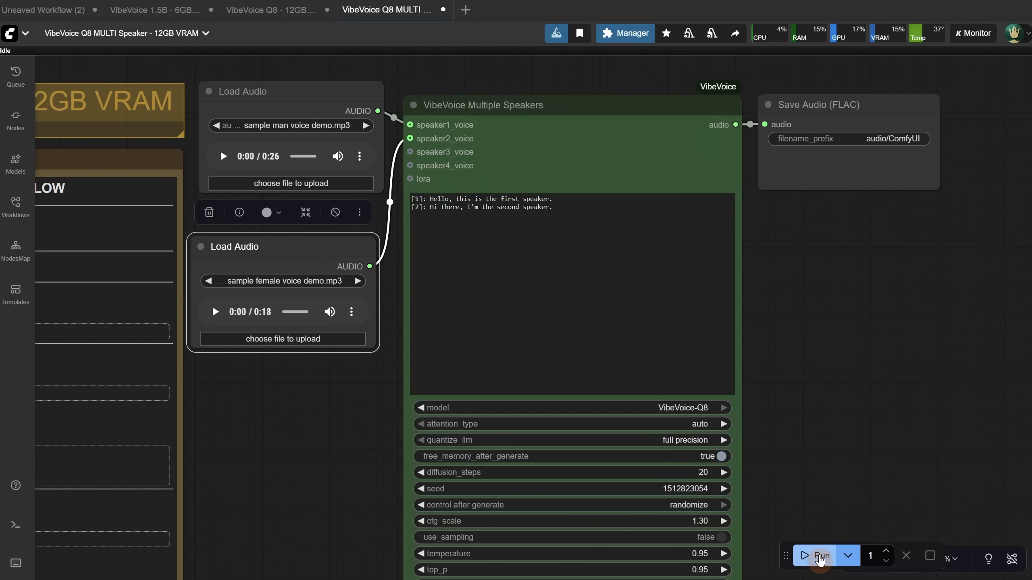
{"action": "left_click", "coordinate": [820, 557]}
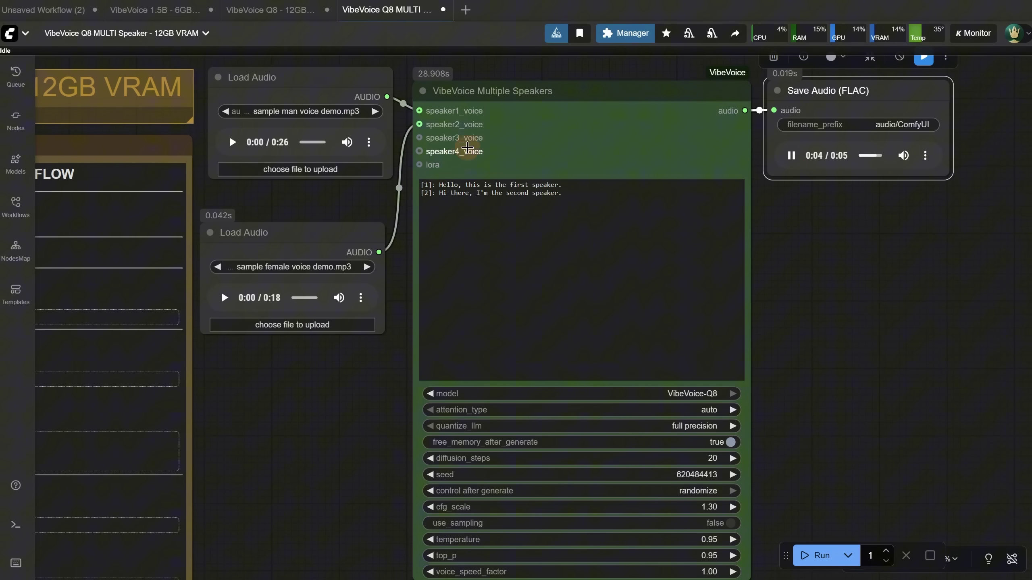
Duplicate the two speaker script lines at the end of the prompt
{"action": "left_click", "coordinate": [532, 187]}
{"action": "key", "text": "ctrl+a"}
{"action": "key", "text": "ctrl+c"}
{"action": "key", "text": "ctrl+End"}
{"action": "key", "text": "ctrl+v"}
Change lines 3 and 4 to 'Nice to meet you' and 'Nice to meet you too', regenerate, and play the 9-second clip
{"action": "left_click_drag", "start_coordinate": [562, 200], "coordinate": [439, 201]}
{"action": "type", "text": "Nice to meet you"}
{"action": "left_click_drag", "start_coordinate": [562, 209], "coordinate": [439, 208]}
{"action": "type", "text": "Nice to meet you too"}
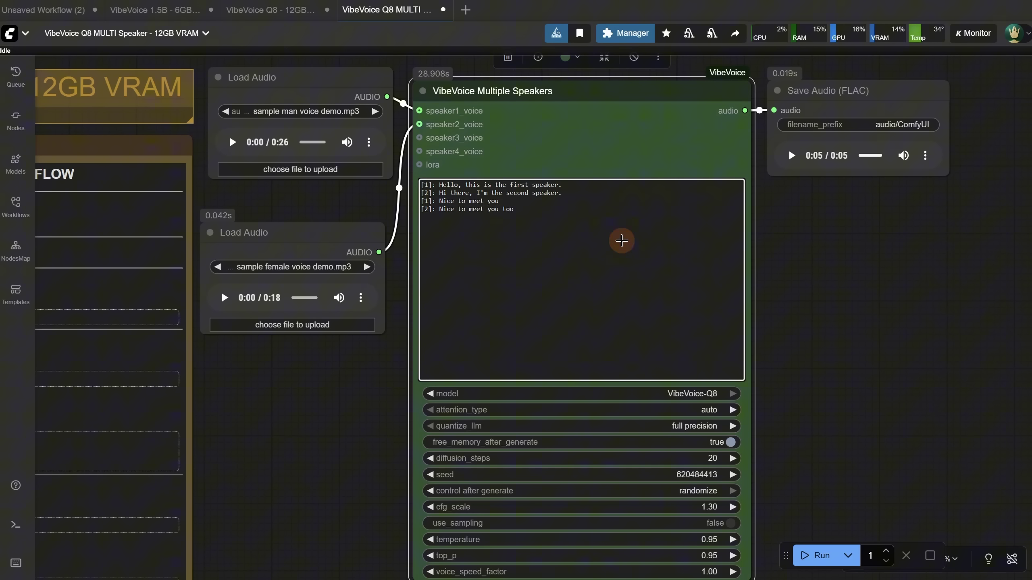
{"action": "key", "text": "ctrl+Return"}
{"action": "left_click", "coordinate": [791, 156]}
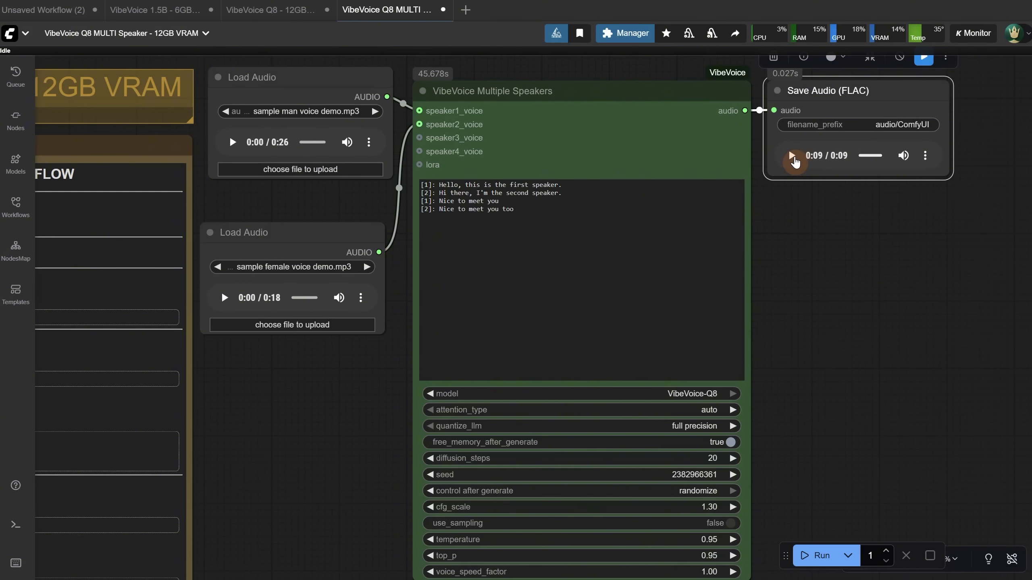
{"action": "left_click", "coordinate": [791, 156]}
Ask ChatGPT for a short man-woman dialog about white bunnies using the copied [1]/[2] prompt format
{"action": "left_click", "coordinate": [791, 156]}
{"action": "left_click_drag", "start_coordinate": [569, 227], "coordinate": [385, 147]}
{"action": "key", "text": "alt+Tab"}
{"action": "left_click", "coordinate": [449, 543]}
{"action": "type", "text": "using this format do a short dialog between a man and a woman"}
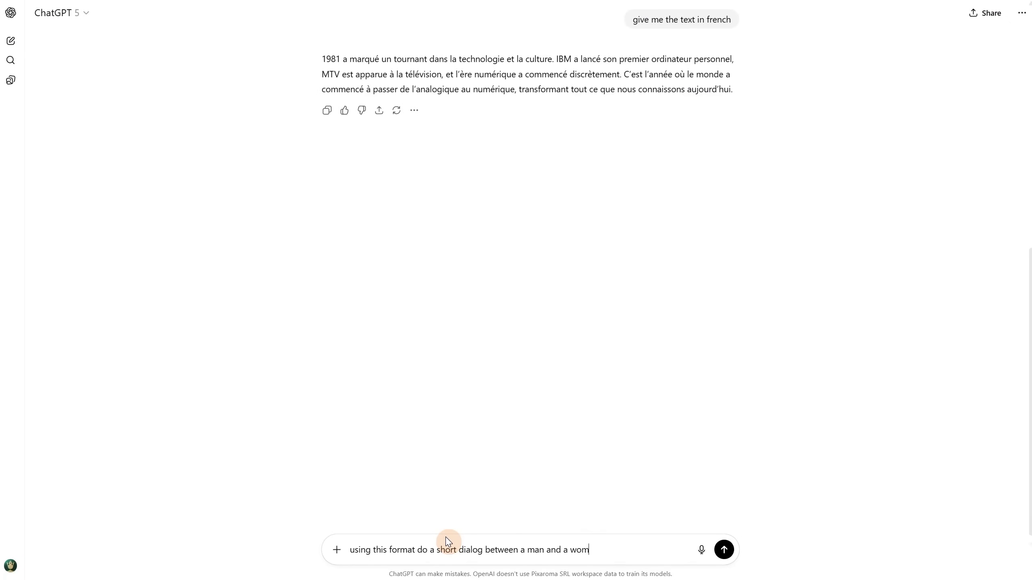
{"action": "key", "text": "shift+Return"}
{"action": "key", "text": "shift+Return"}
{"action": "key", "text": "ctrl+v"}
{"action": "key", "text": "shift+Return"}
{"action": "type", "text": "they should talk about white bunnies"}
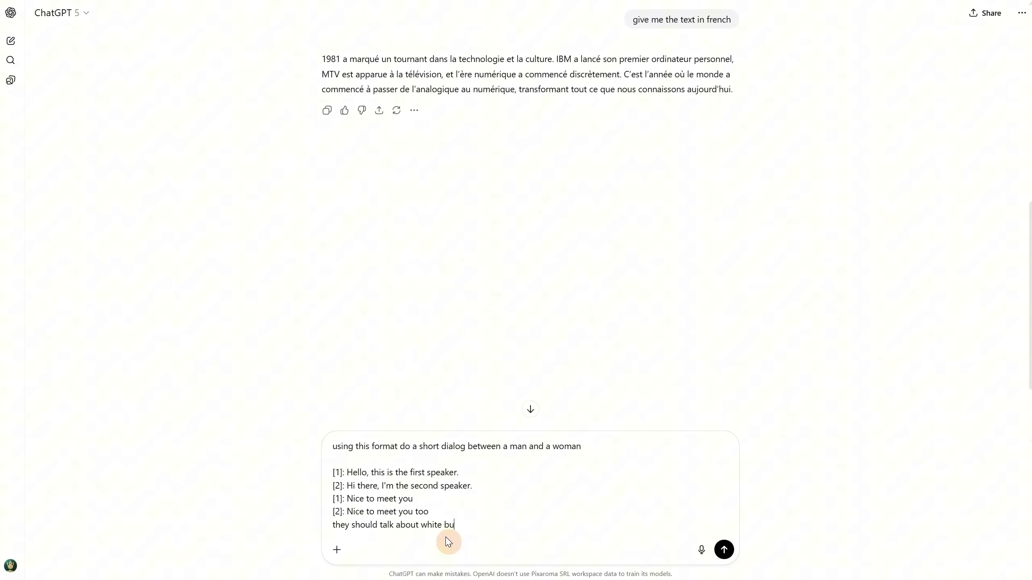
{"action": "key", "text": "Return"}
Paste the six-line bunny dialog into the VibeVoice prompt and generate the two-speaker audio
{"action": "left_click_drag", "start_coordinate": [313, 57], "coordinate": [632, 165]}
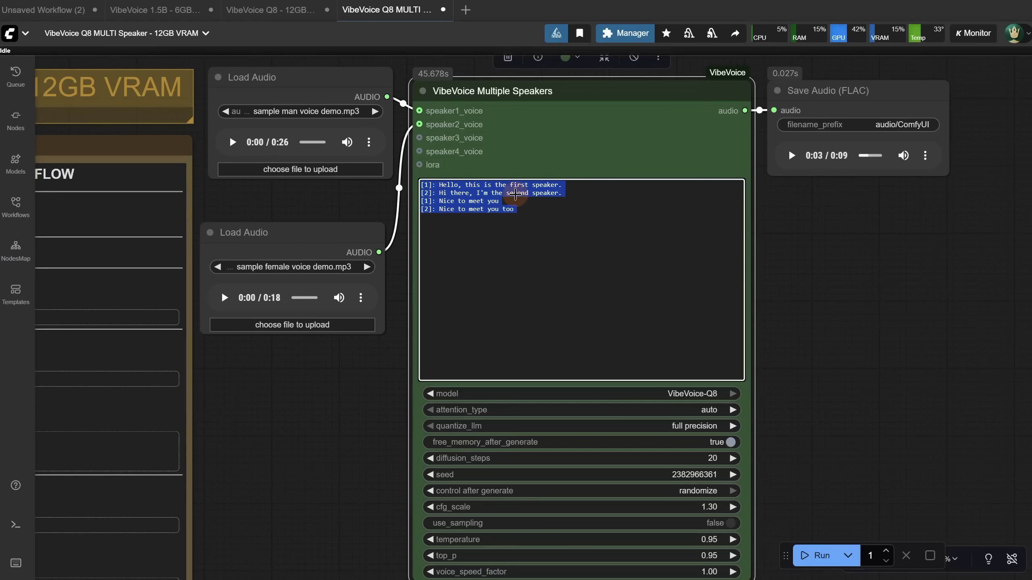
{"action": "key", "text": "ctrl+v"}
{"action": "left_click", "coordinate": [812, 555]}
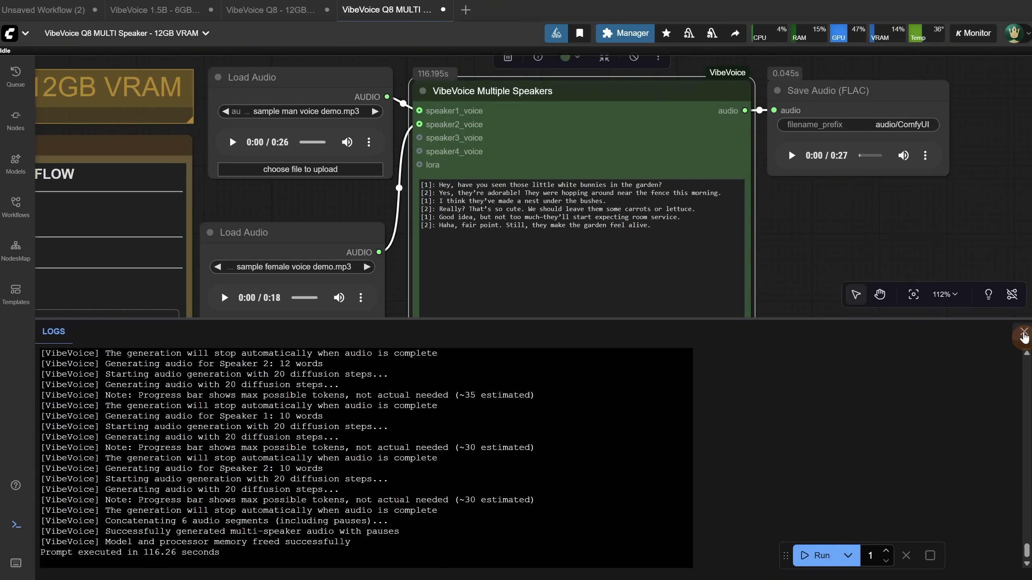
Play the bunny dialog, regenerate it with a new seed, and play the 0:28 result
{"action": "left_click", "coordinate": [1024, 331]}
{"action": "left_click", "coordinate": [791, 155]}
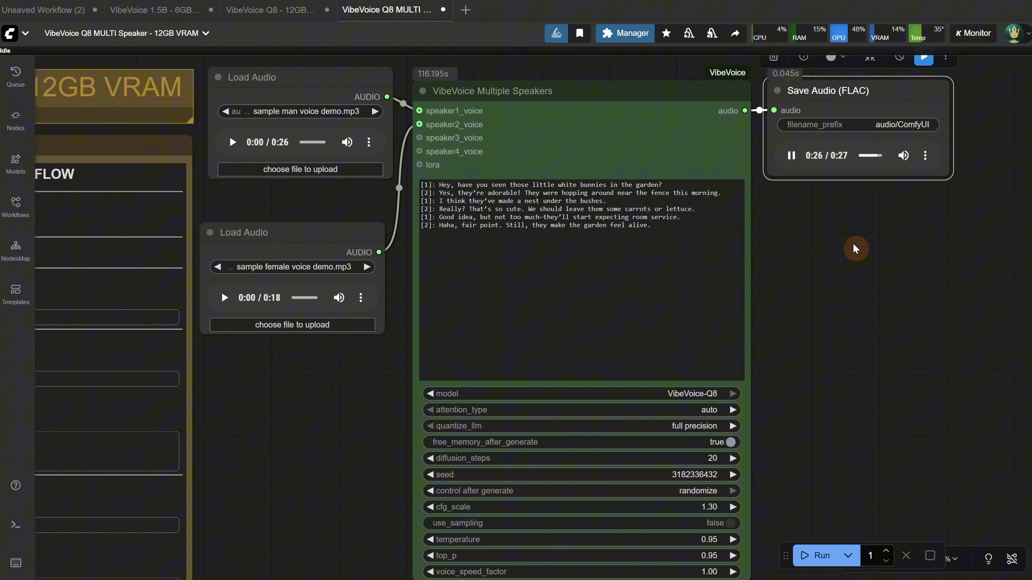
{"action": "left_click", "coordinate": [816, 556]}
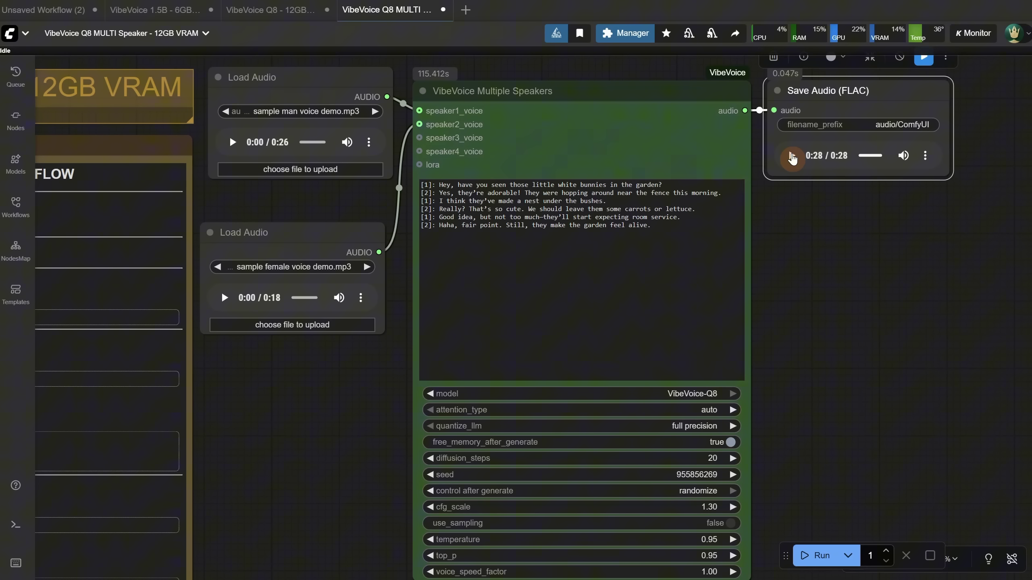
{"action": "left_click", "coordinate": [1007, 179]}
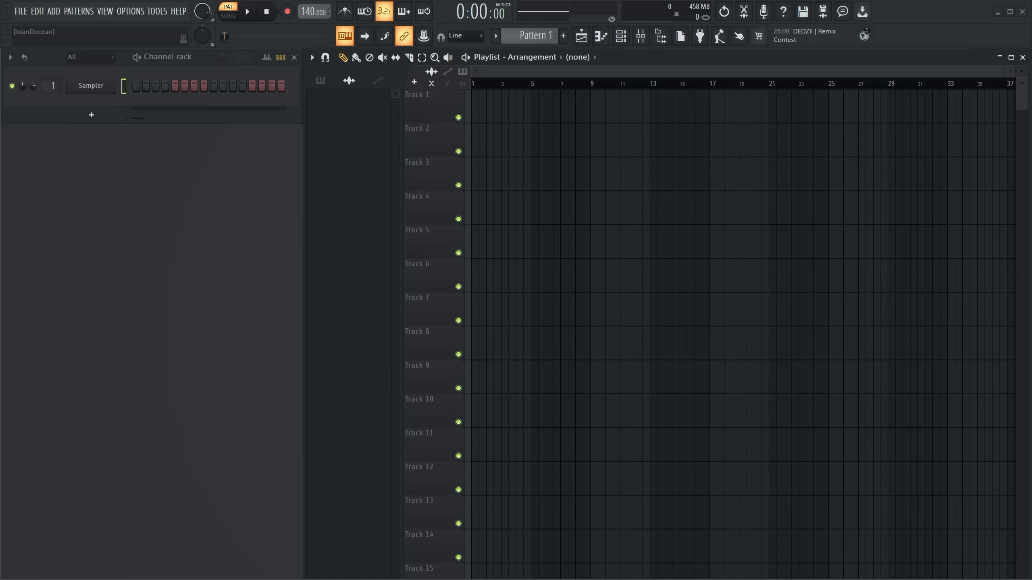
Place the ComfyUI_00041_ audio on Track 1 and play it in song mode
{"action": "left_click", "coordinate": [469, 101]}
{"action": "left_click", "coordinate": [496, 136]}
{"action": "left_click_drag", "start_coordinate": [473, 107], "coordinate": [474, 108]}
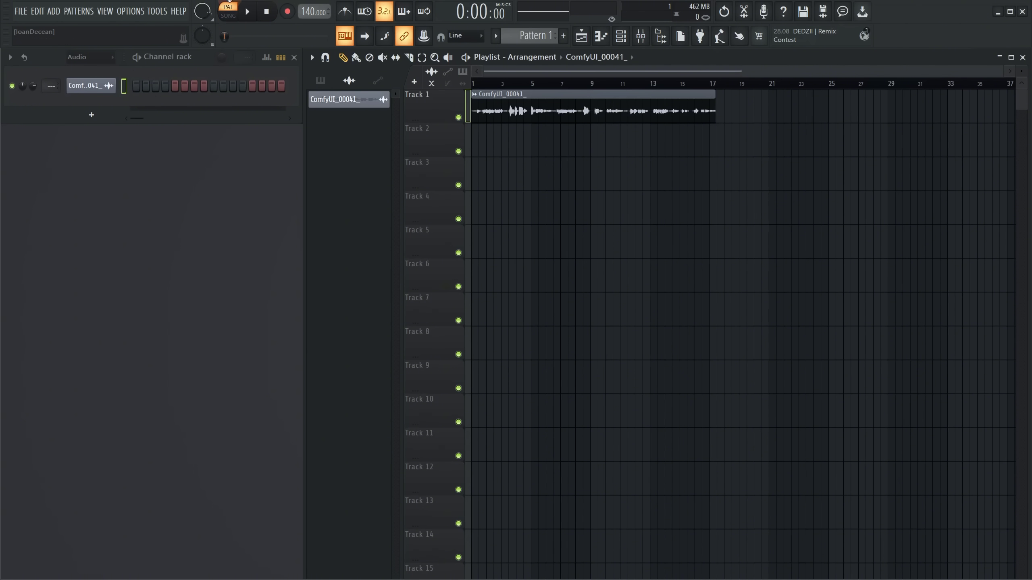
{"action": "left_click", "coordinate": [229, 16]}
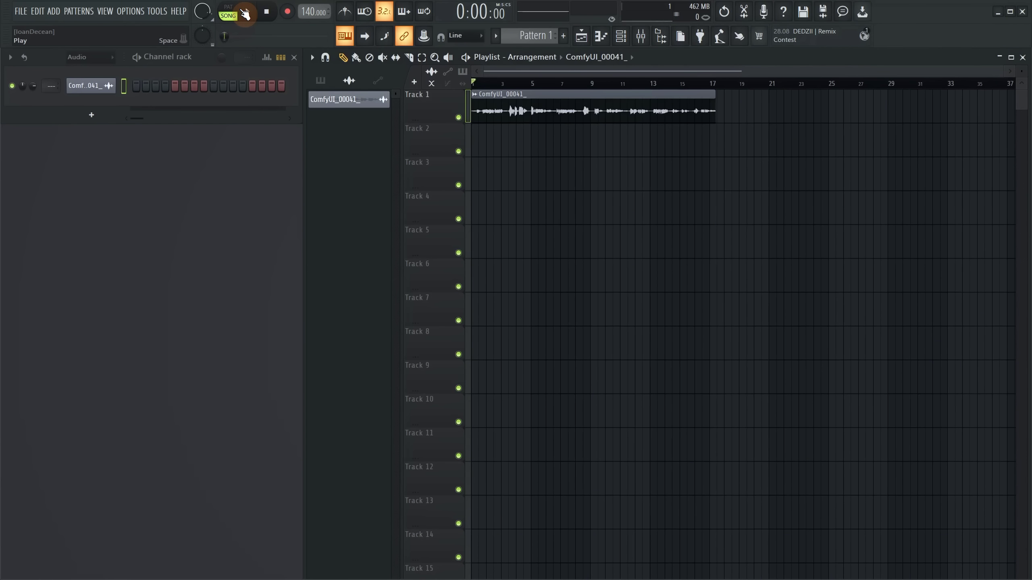
{"action": "left_click", "coordinate": [245, 13]}
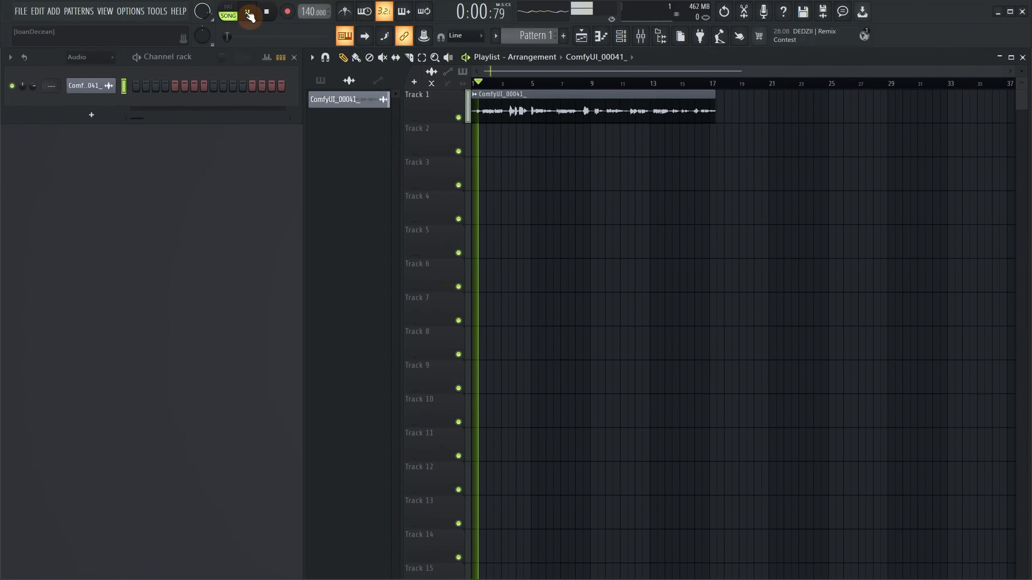
{"action": "left_click", "coordinate": [249, 13]}
{"action": "left_click", "coordinate": [249, 14]}
{"action": "left_click", "coordinate": [249, 14]}
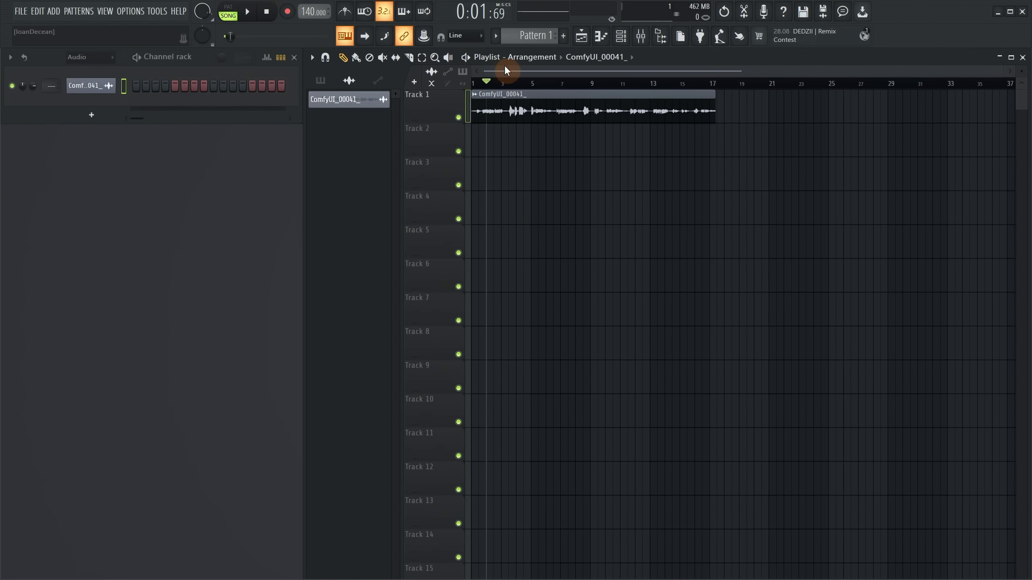
Set up Extract stems from sample on the clip with only Vocals selected
{"action": "left_click", "coordinate": [474, 94]}
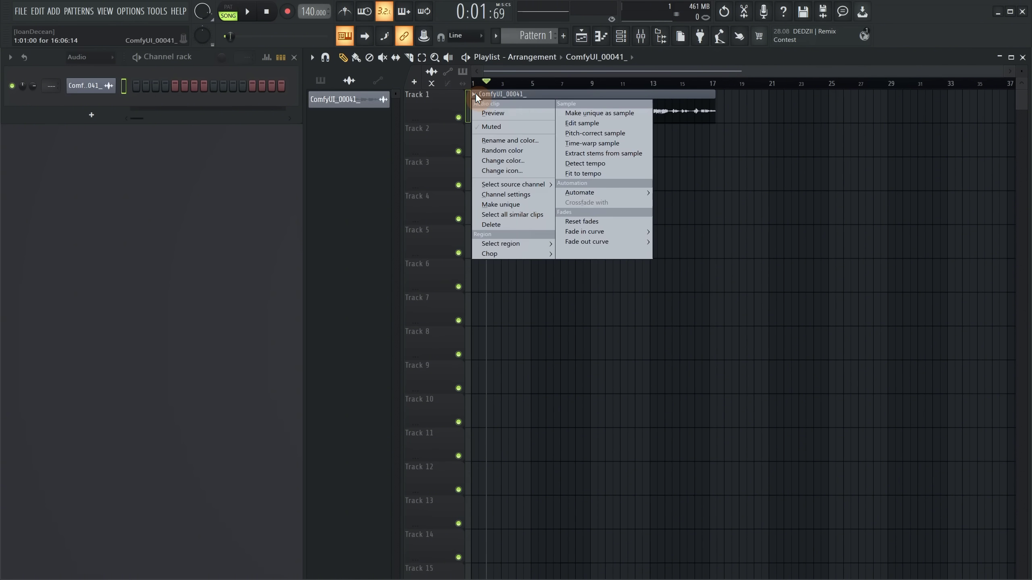
{"action": "left_click", "coordinate": [600, 153]}
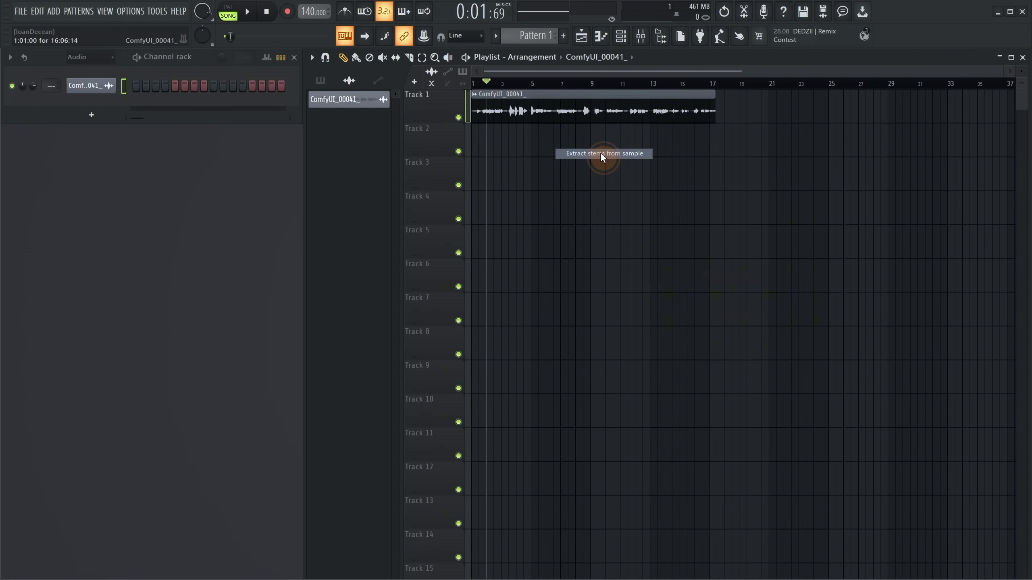
{"action": "left_click", "coordinate": [663, 259]}
{"action": "left_click", "coordinate": [676, 259]}
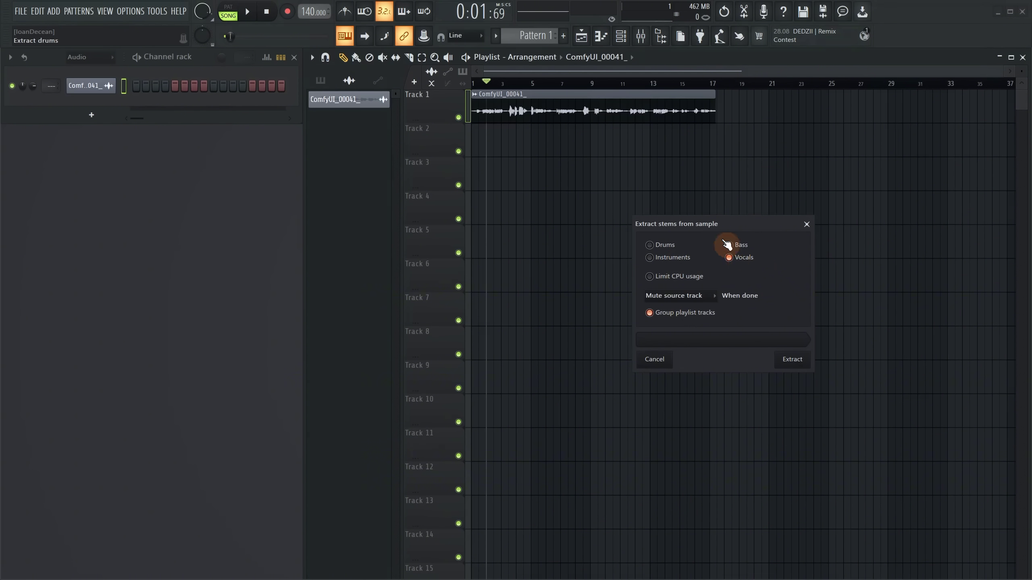
Extract the vocals stem onto Track 2 and play it back
{"action": "left_click", "coordinate": [796, 359]}
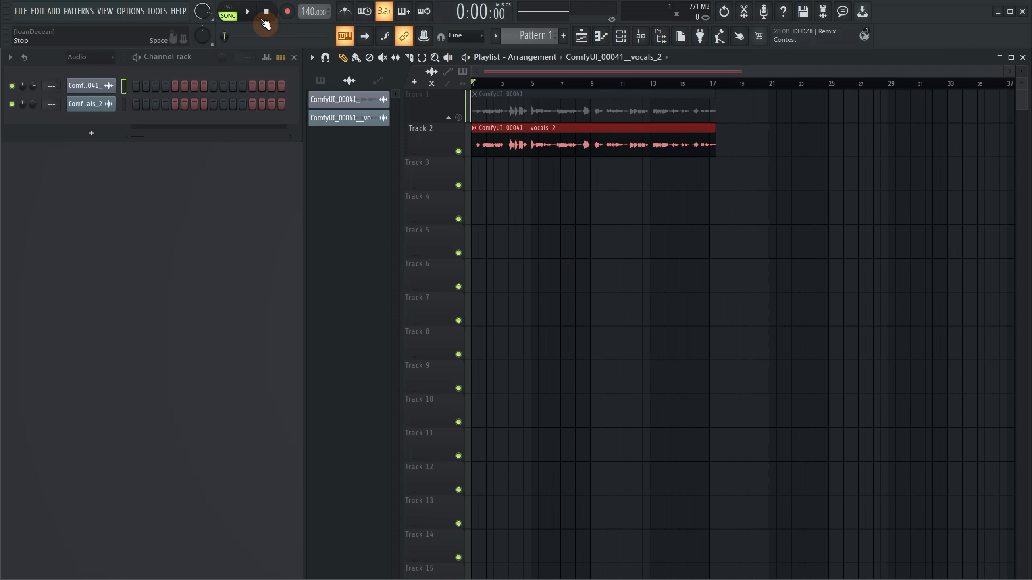
{"action": "left_click", "coordinate": [248, 12]}
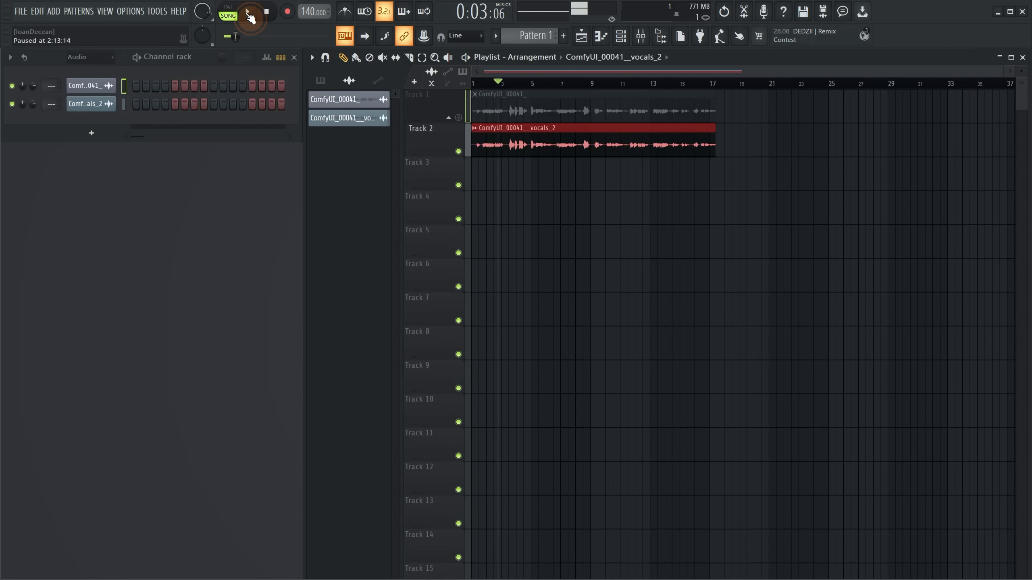
{"action": "left_click", "coordinate": [248, 12]}
Compare the original Track 1 clip, then leave only the vocals unmuted for export
{"action": "left_click", "coordinate": [458, 151]}
{"action": "left_click", "coordinate": [459, 117]}
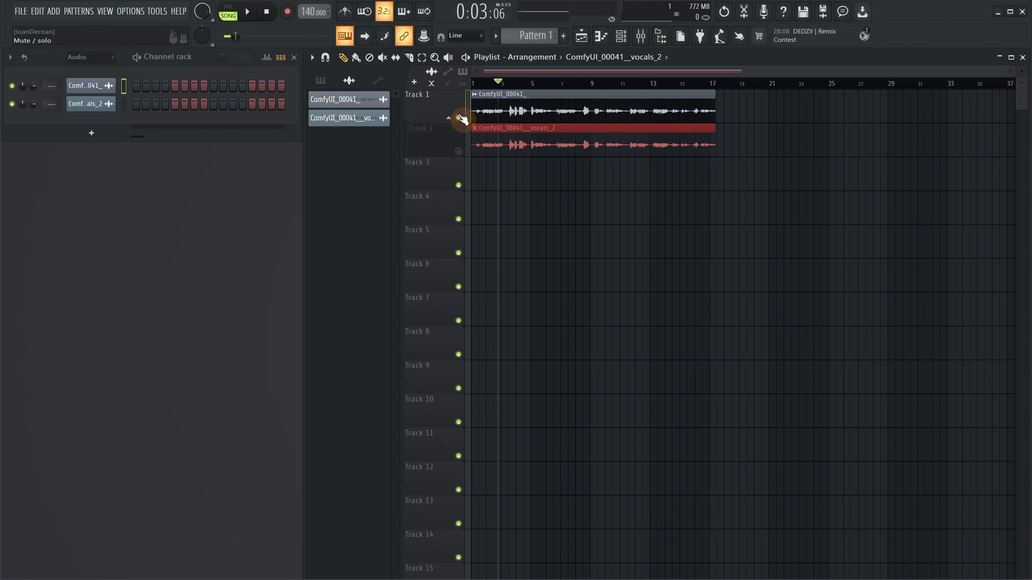
{"action": "left_click", "coordinate": [472, 83]}
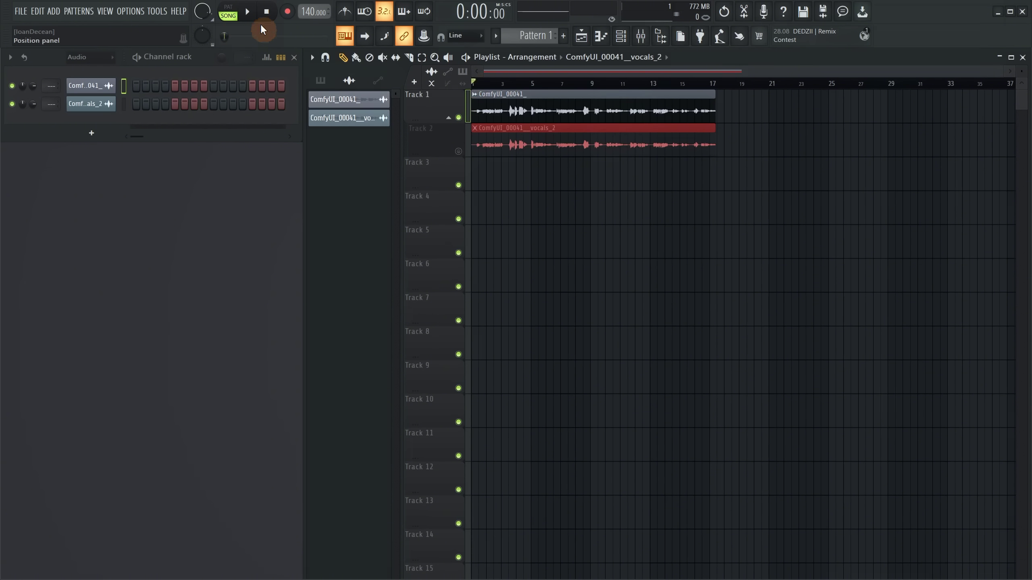
{"action": "left_click", "coordinate": [248, 12]}
{"action": "left_click", "coordinate": [248, 13]}
{"action": "left_click", "coordinate": [459, 118]}
{"action": "left_click", "coordinate": [458, 151]}
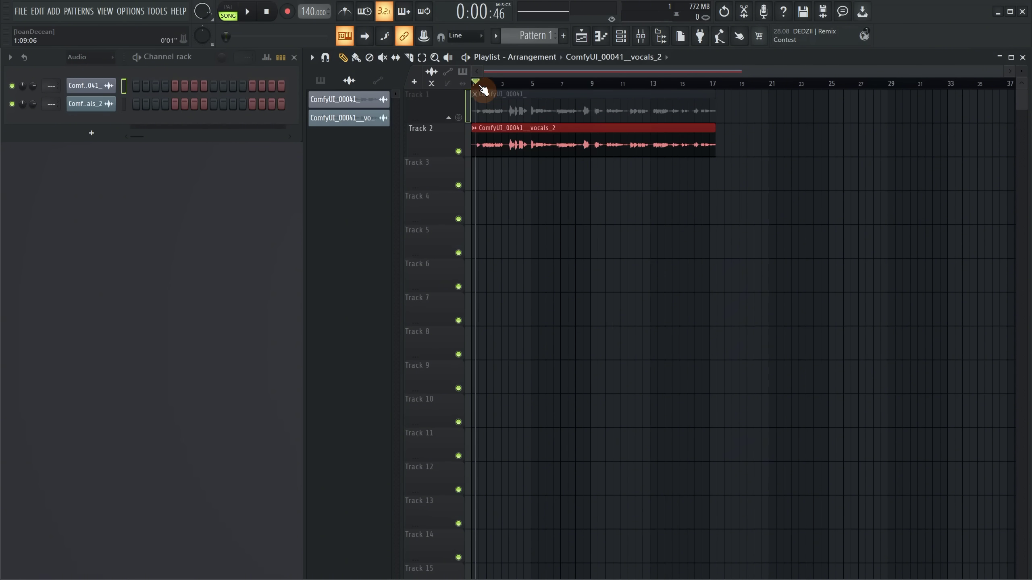
{"action": "left_click", "coordinate": [20, 11]}
{"action": "mouse_move", "coordinate": [95, 123]}
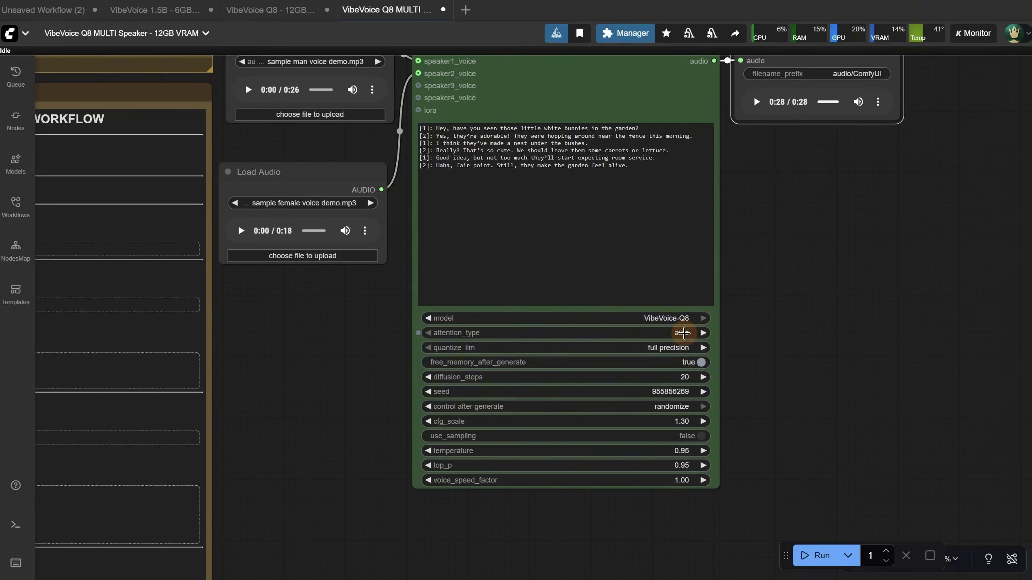
{"action": "mouse_move", "coordinate": [683, 348]}
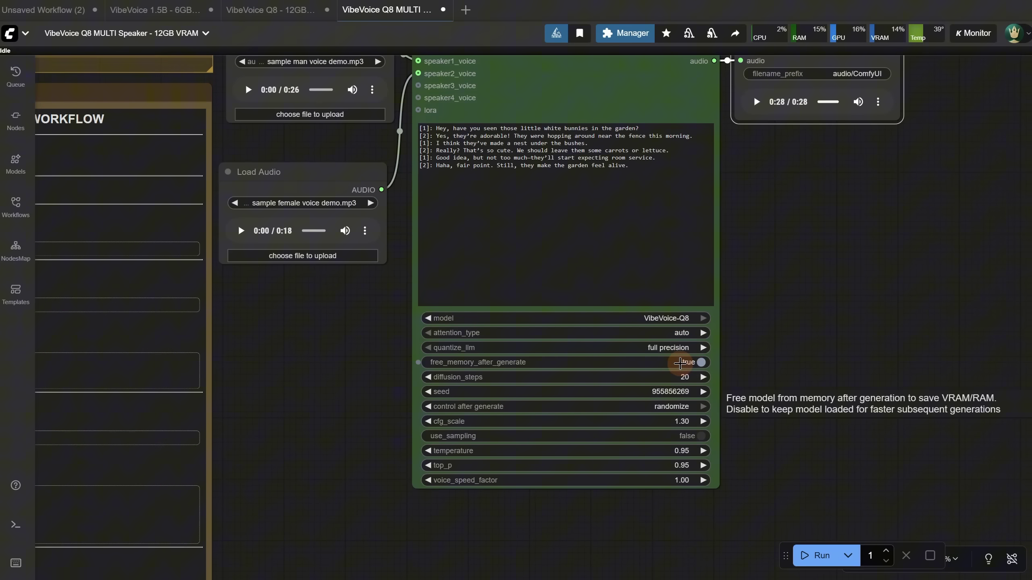
{"action": "mouse_move", "coordinate": [682, 378]}
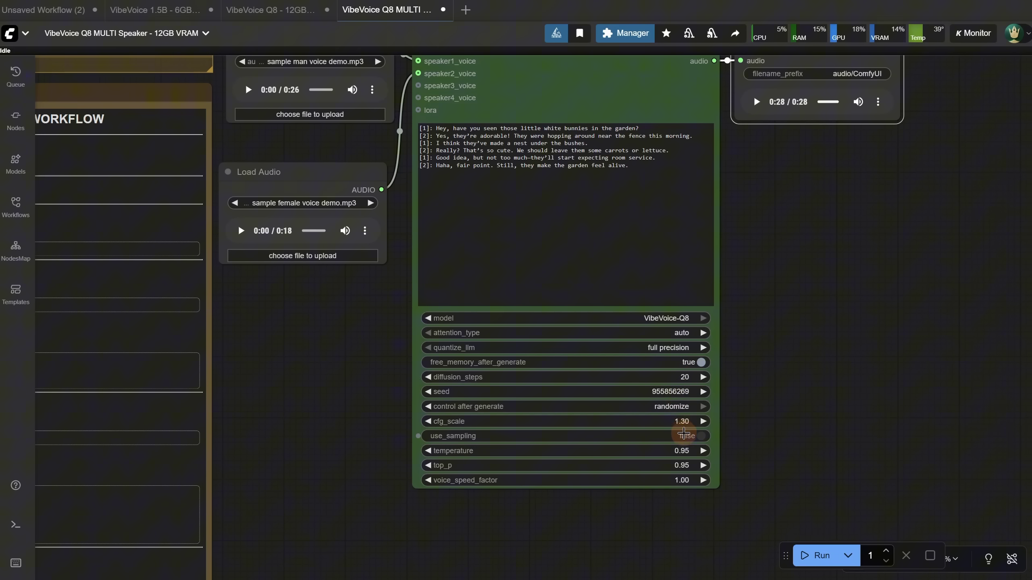
{"action": "mouse_move", "coordinate": [684, 435]}
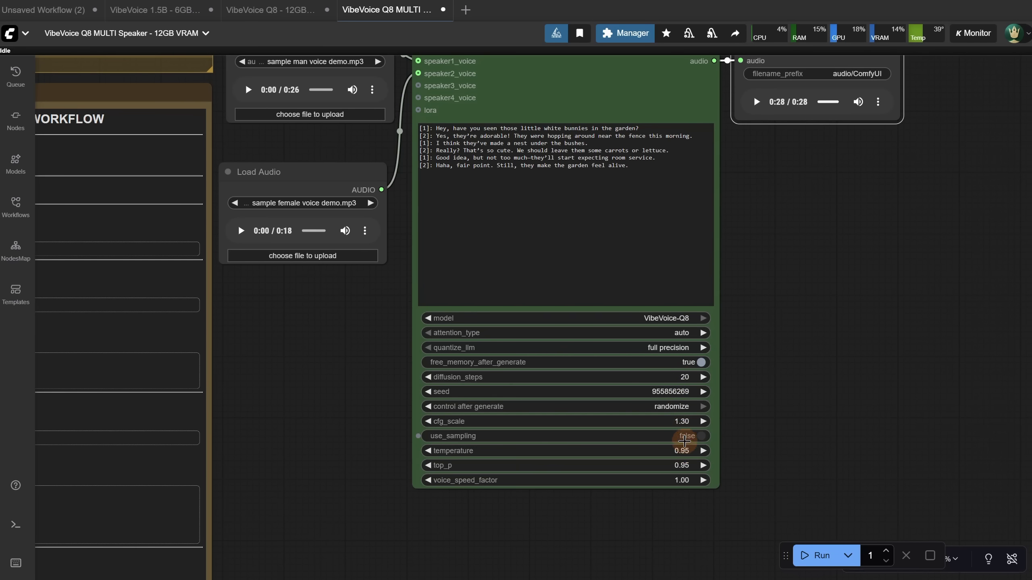